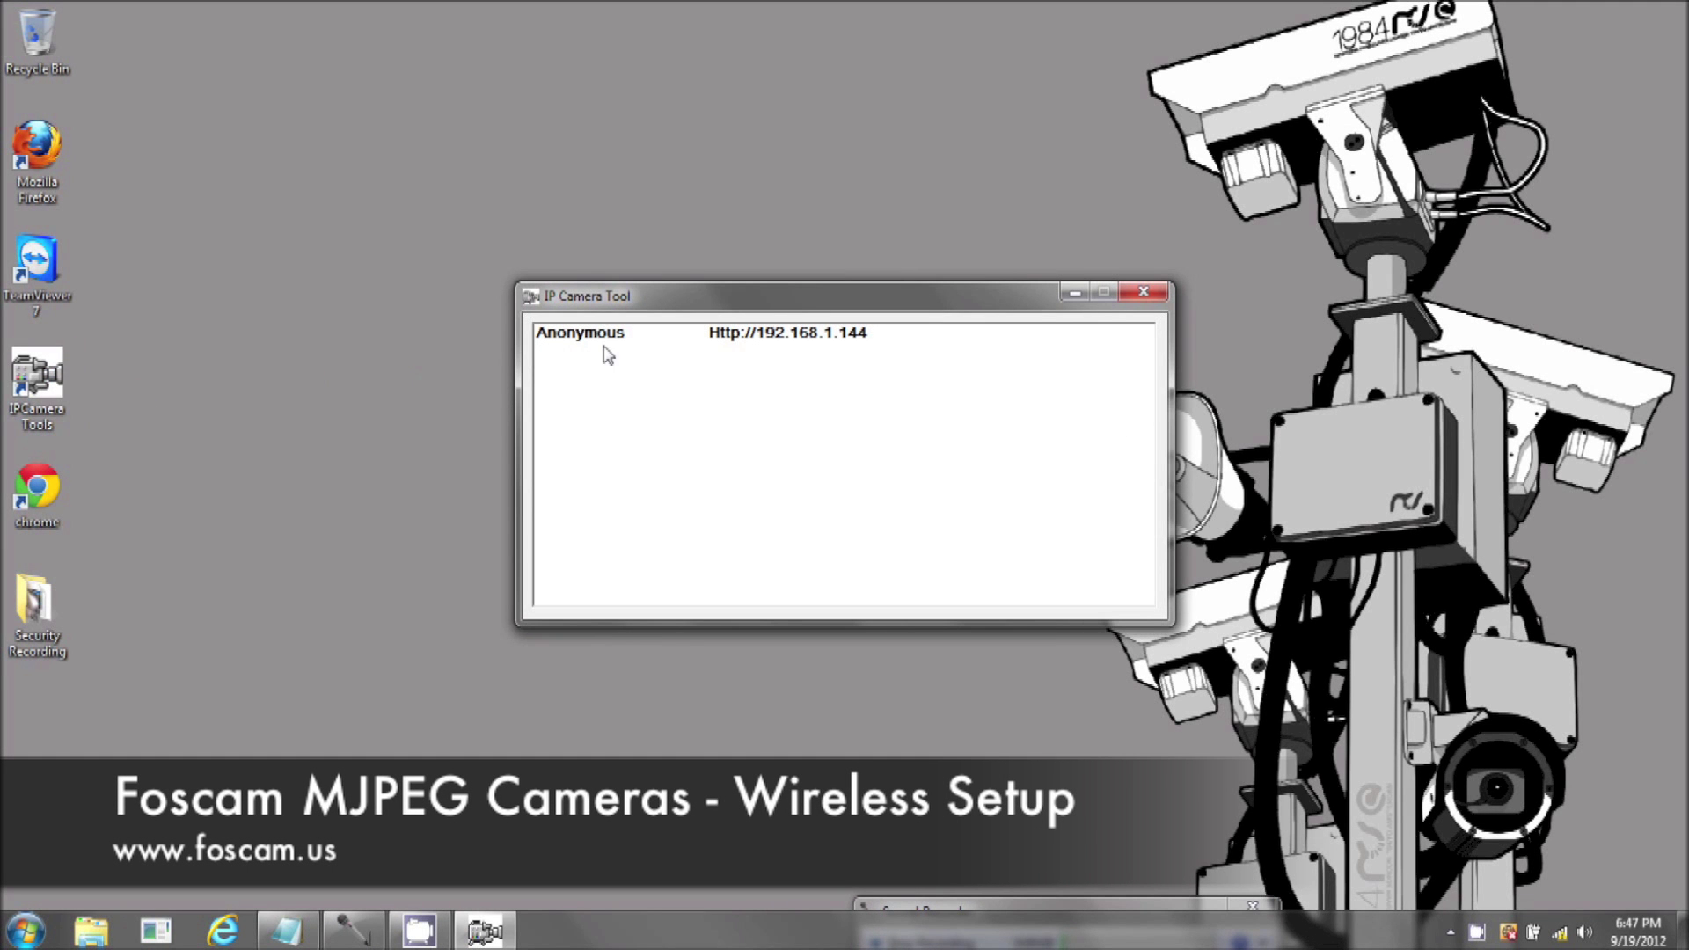
# Step: Open the camera's web page from IP Camera Tool and sign in as admin in Server Push Mode
pyautogui.doubleClick(615, 338)
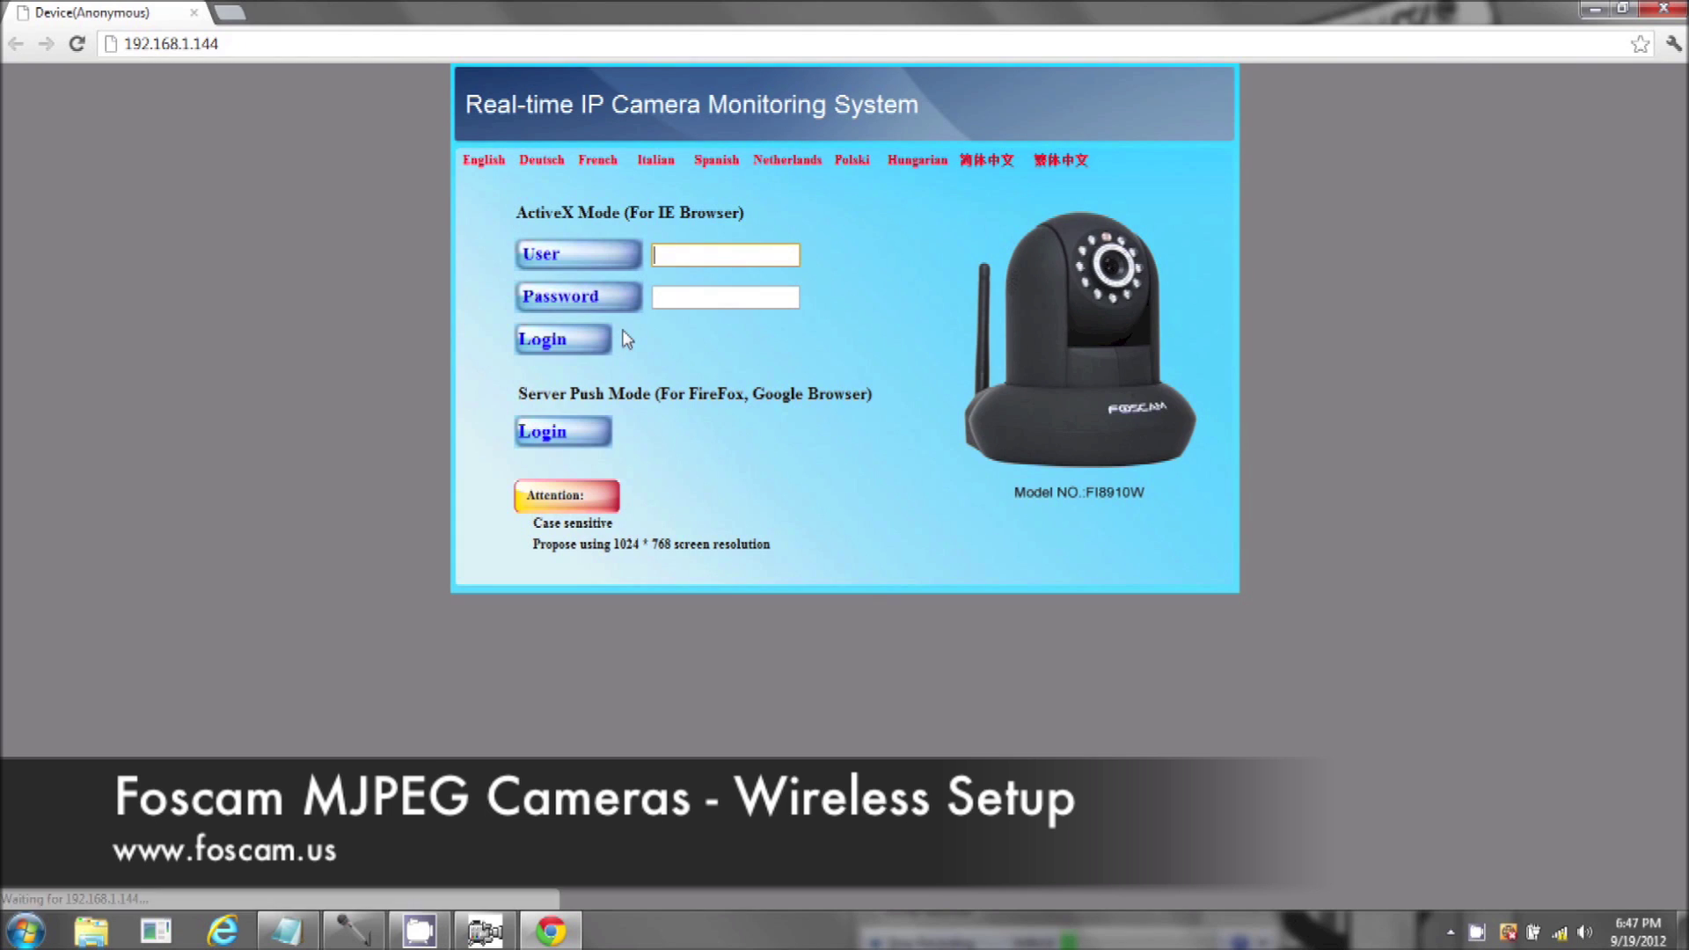
pyautogui.write('admin')
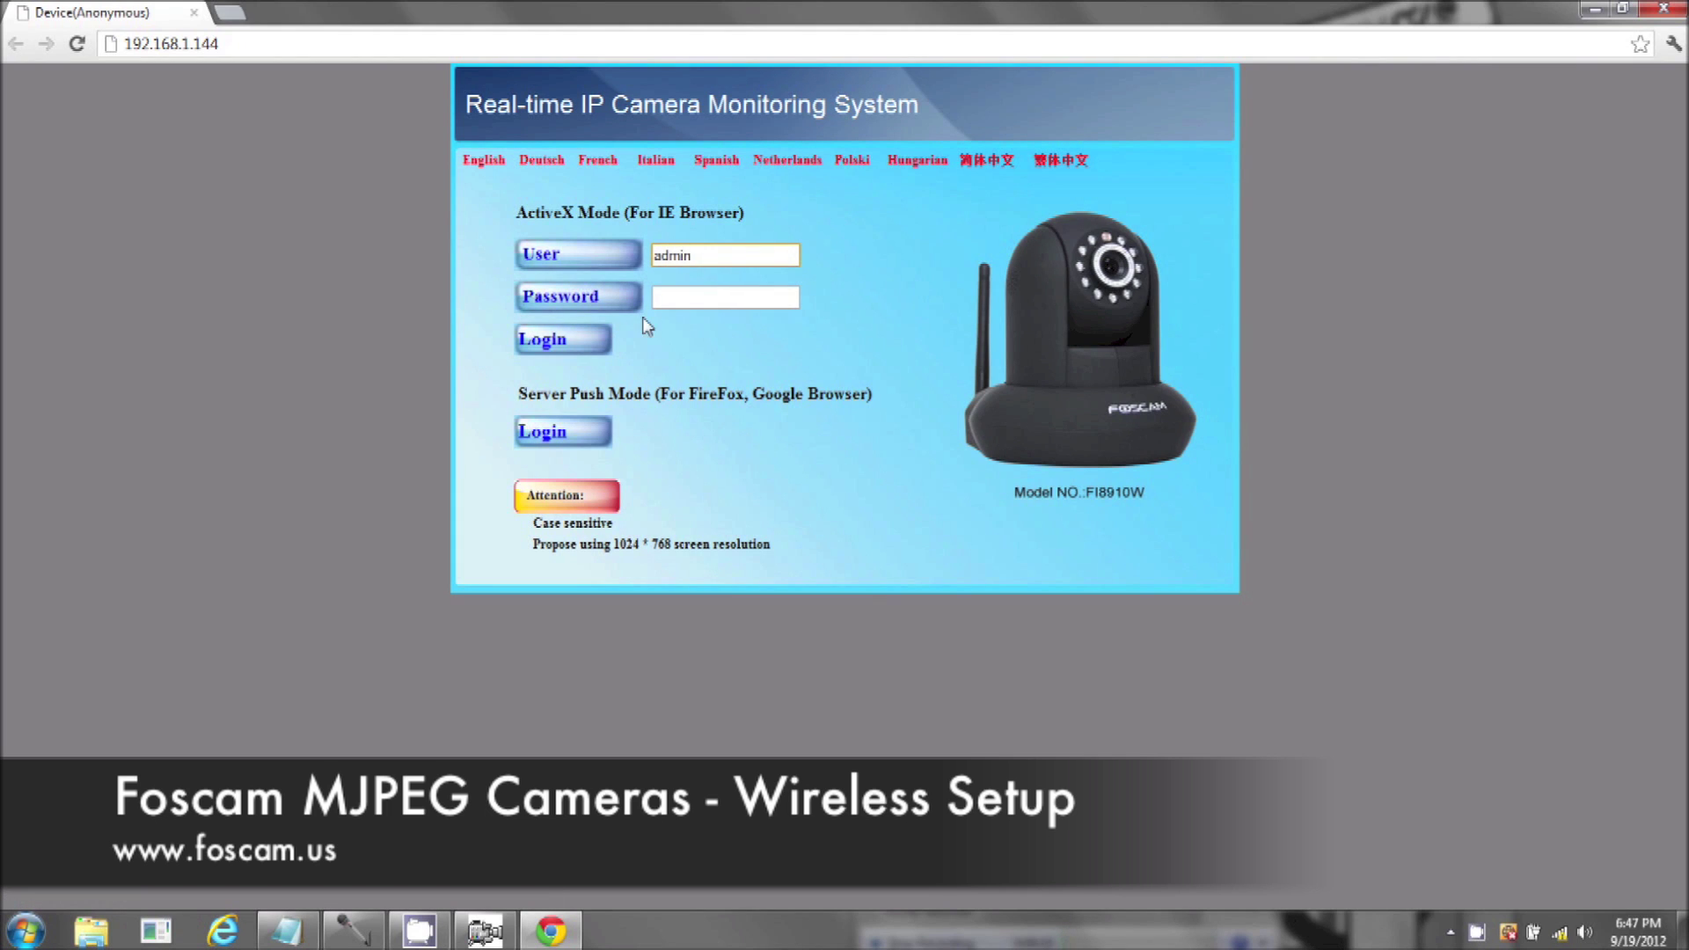
pyautogui.click(560, 435)
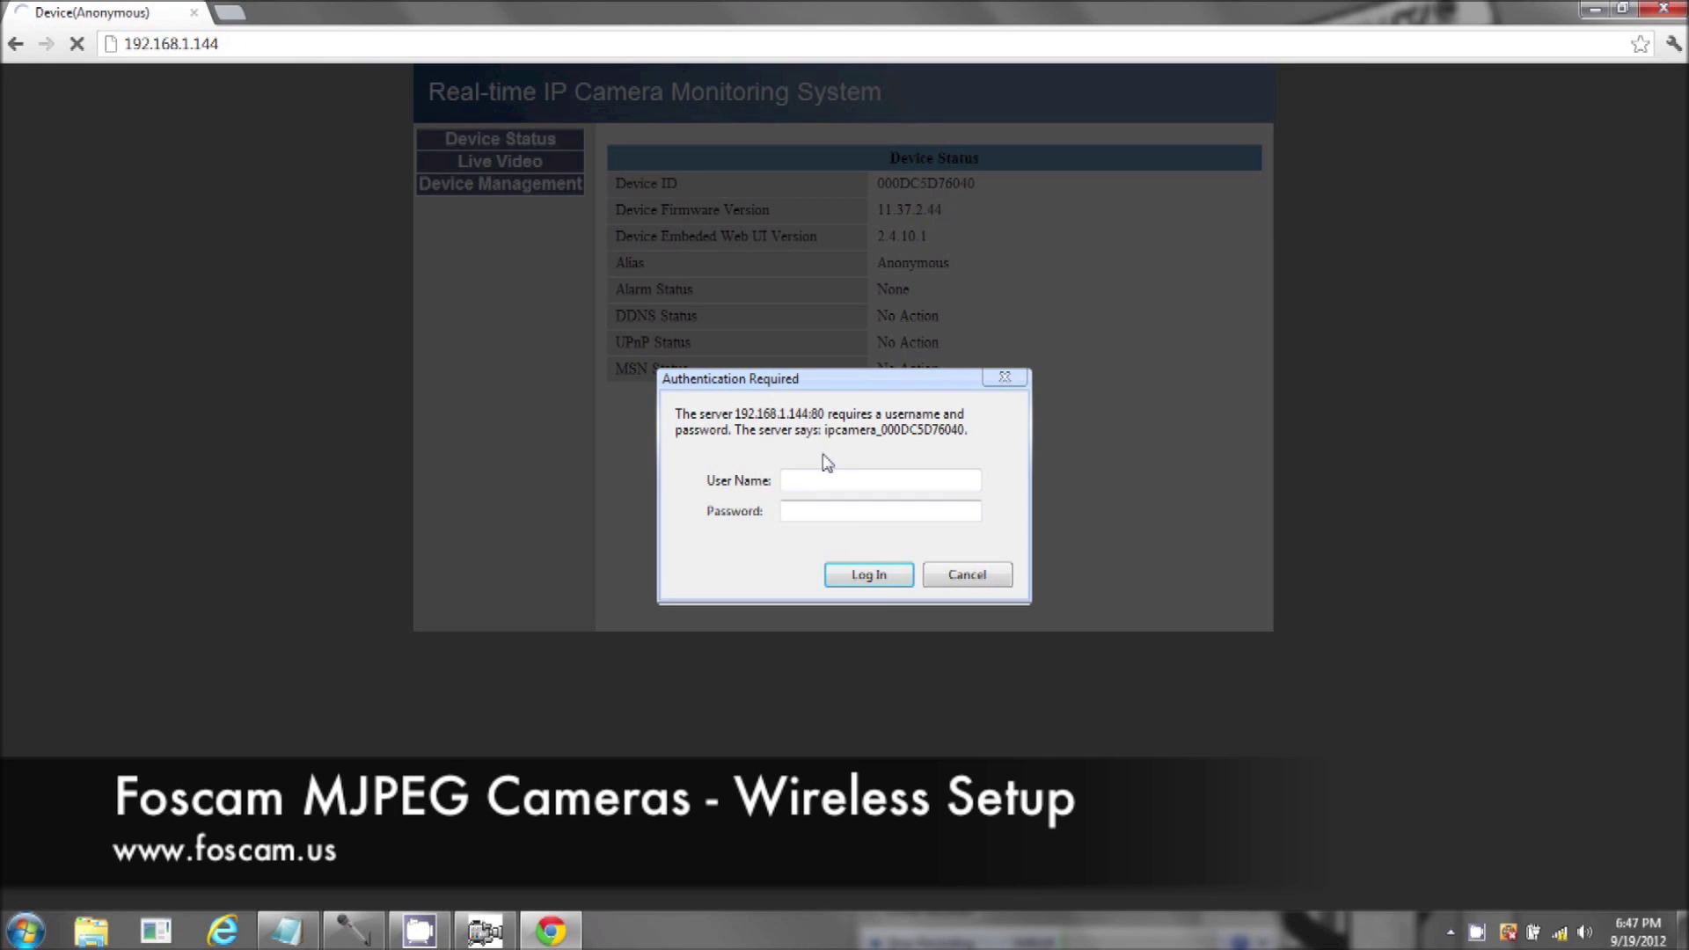
pyautogui.click(871, 576)
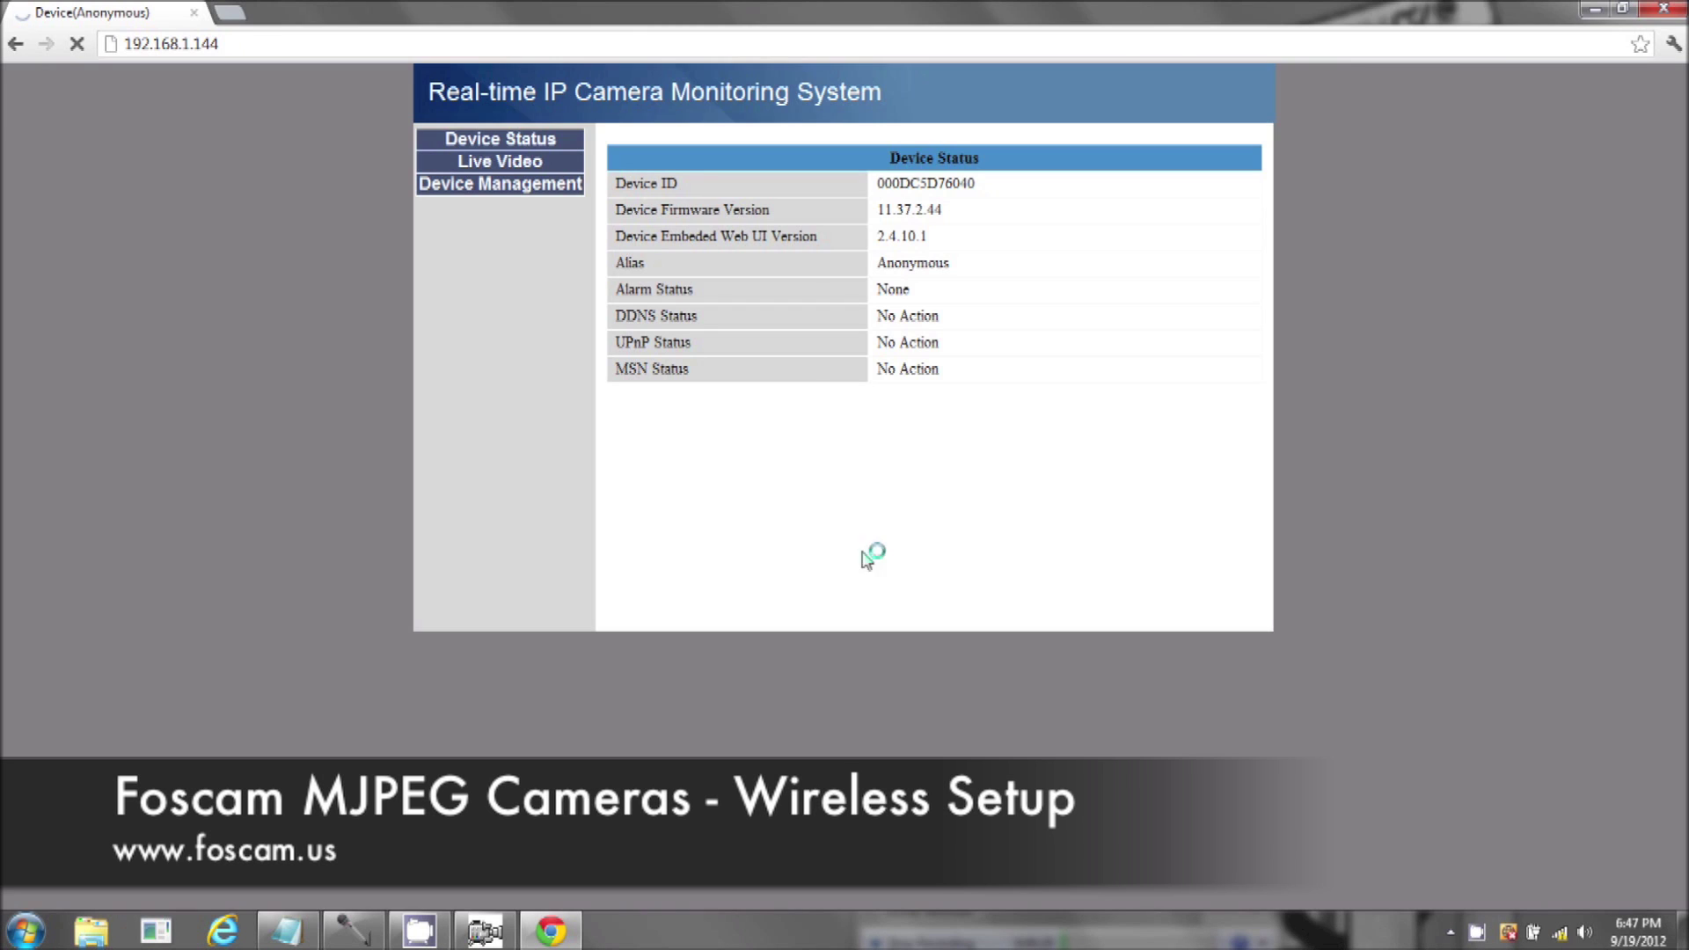
# Step: Tick Using Wireless LAN under Device Management > Wireless LAN Settings, then start a new Chrome tab
pyautogui.click(514, 185)
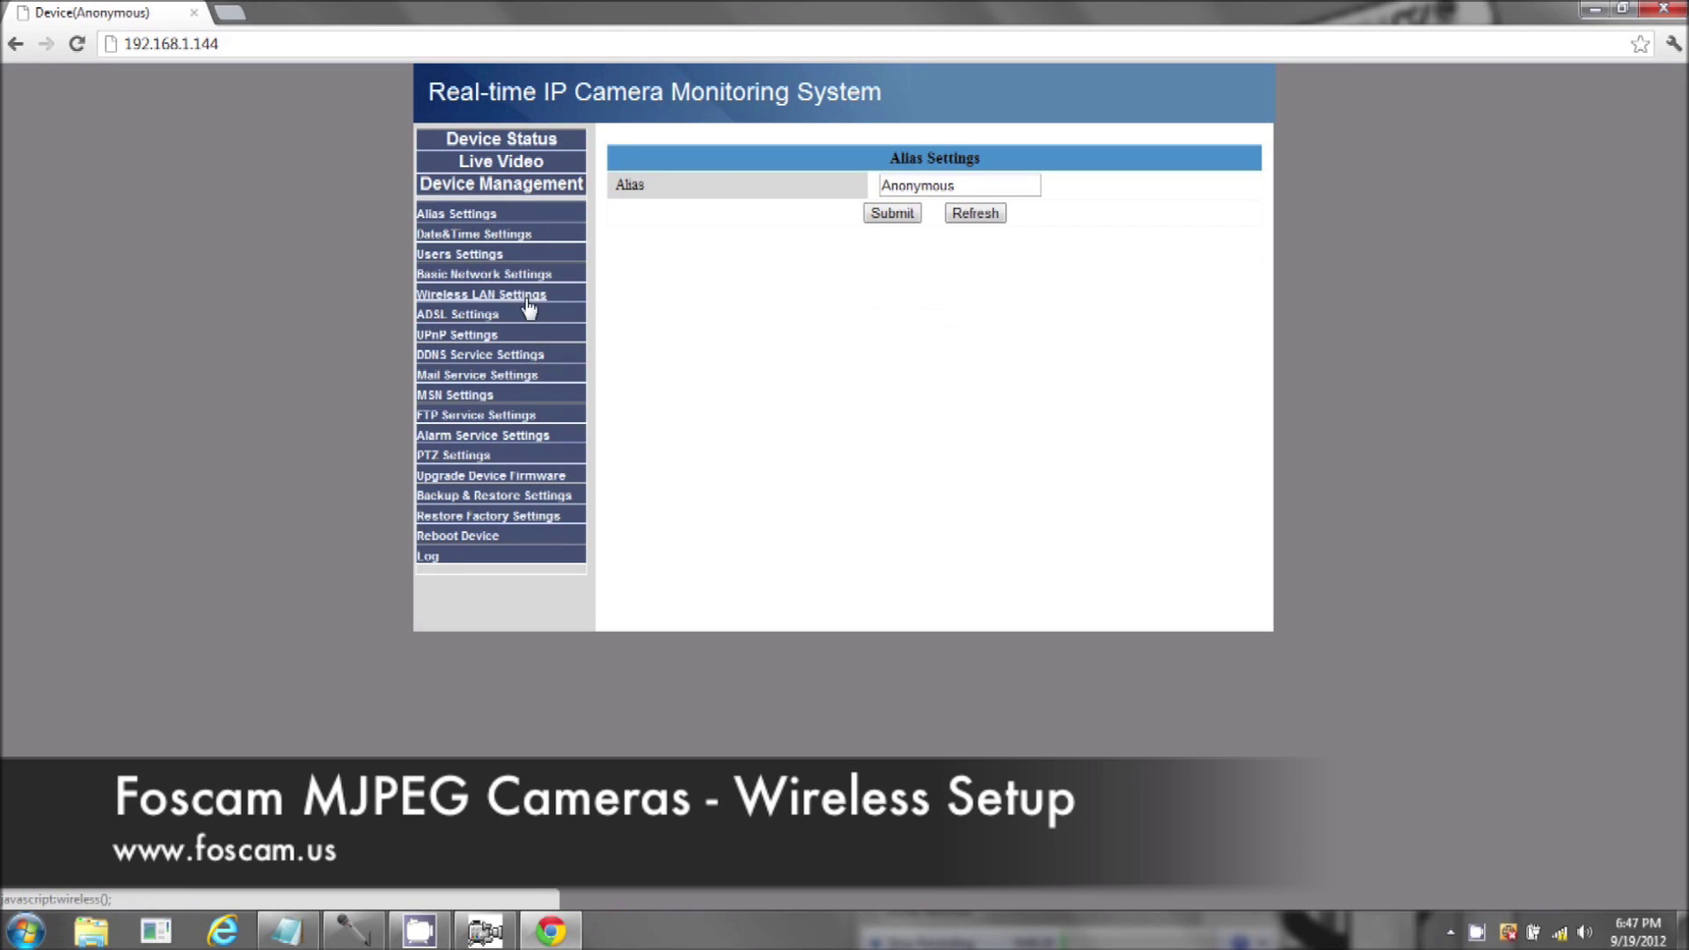
pyautogui.click(442, 304)
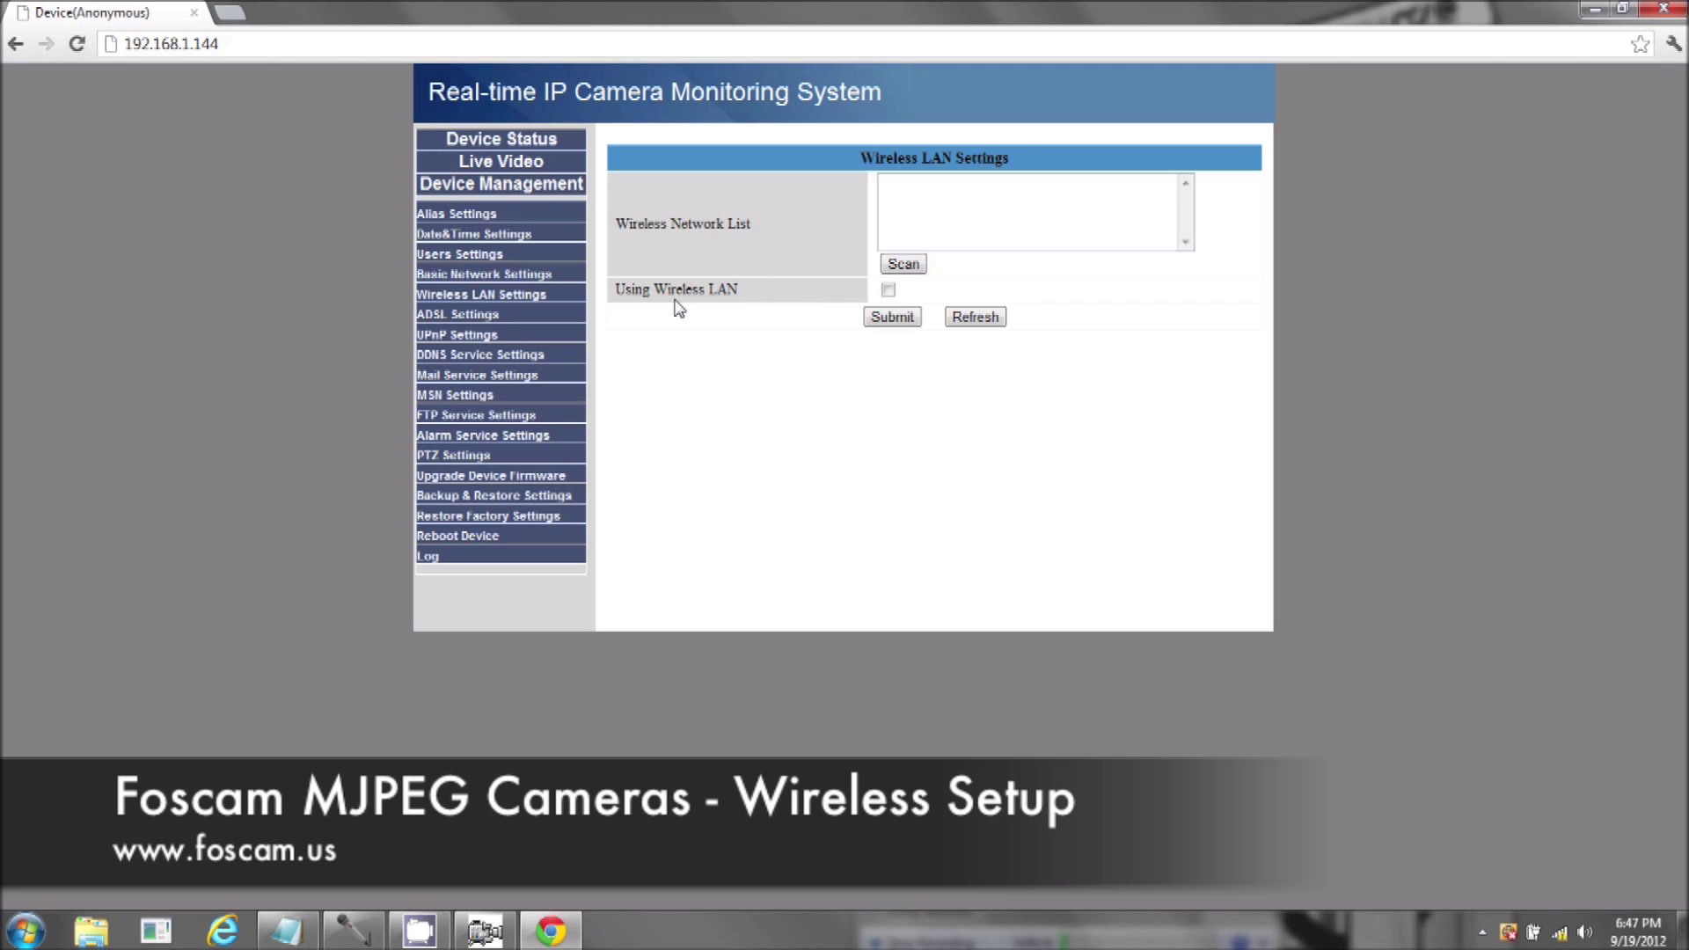
pyautogui.click(888, 291)
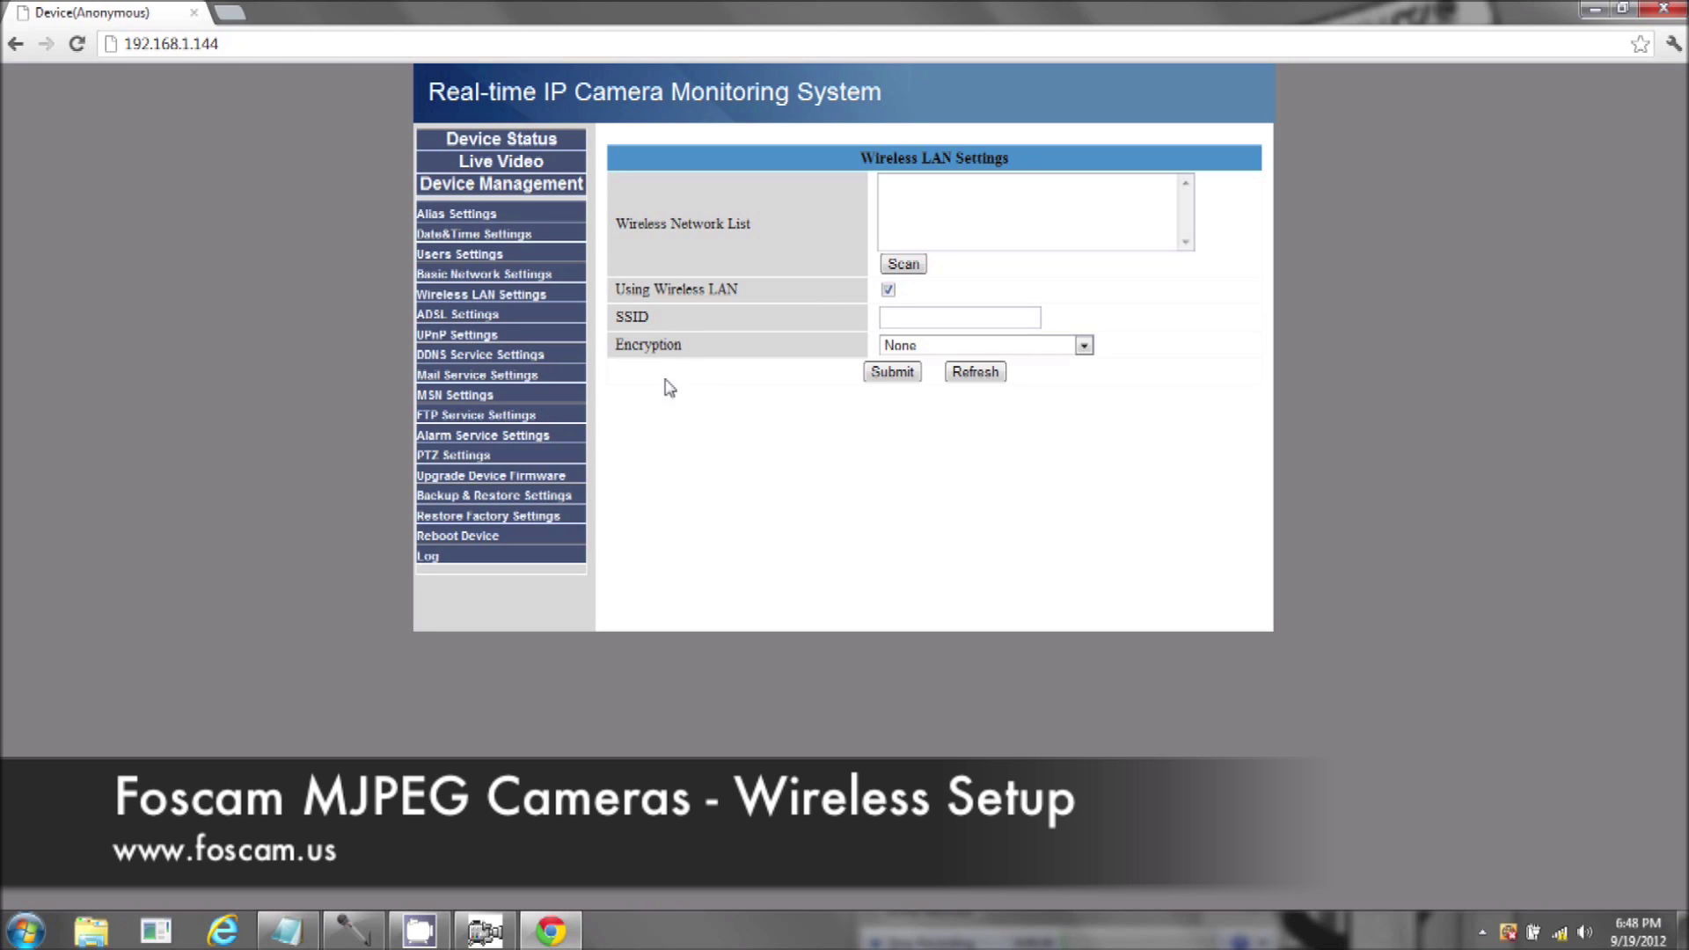
pyautogui.click(231, 12)
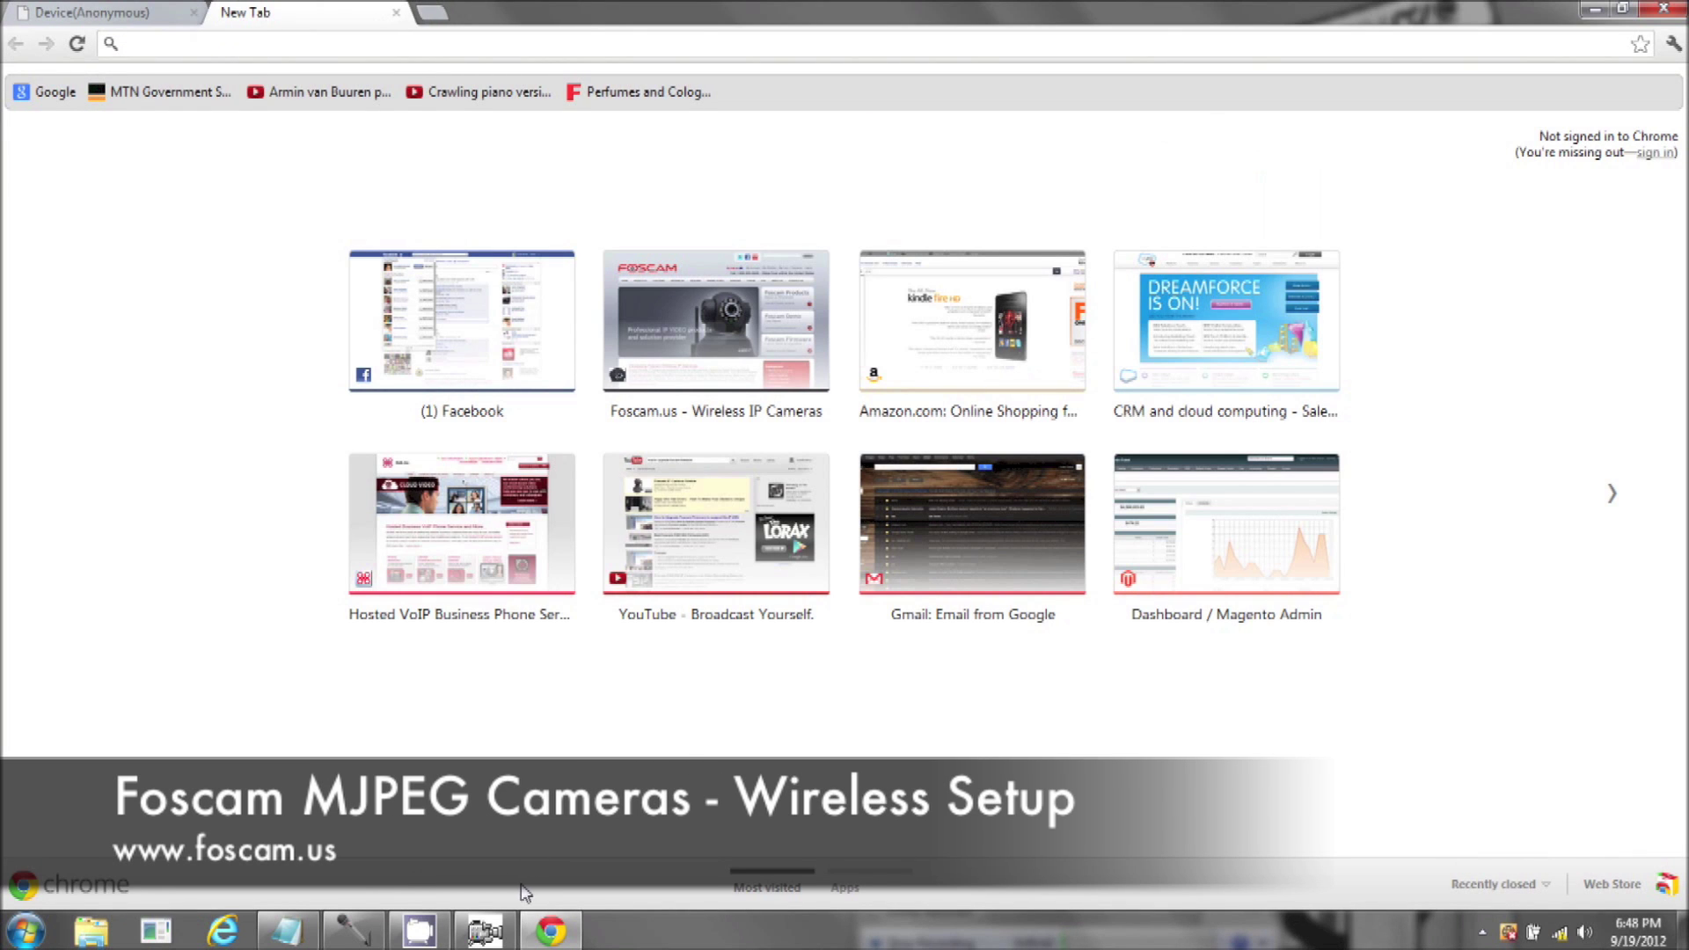
# Step: Show the Anonymous camera's Network Configuration in IP Camera Tool (IP 192.168.1.144, gateway 192.168.1.1)
pyautogui.click(483, 934)
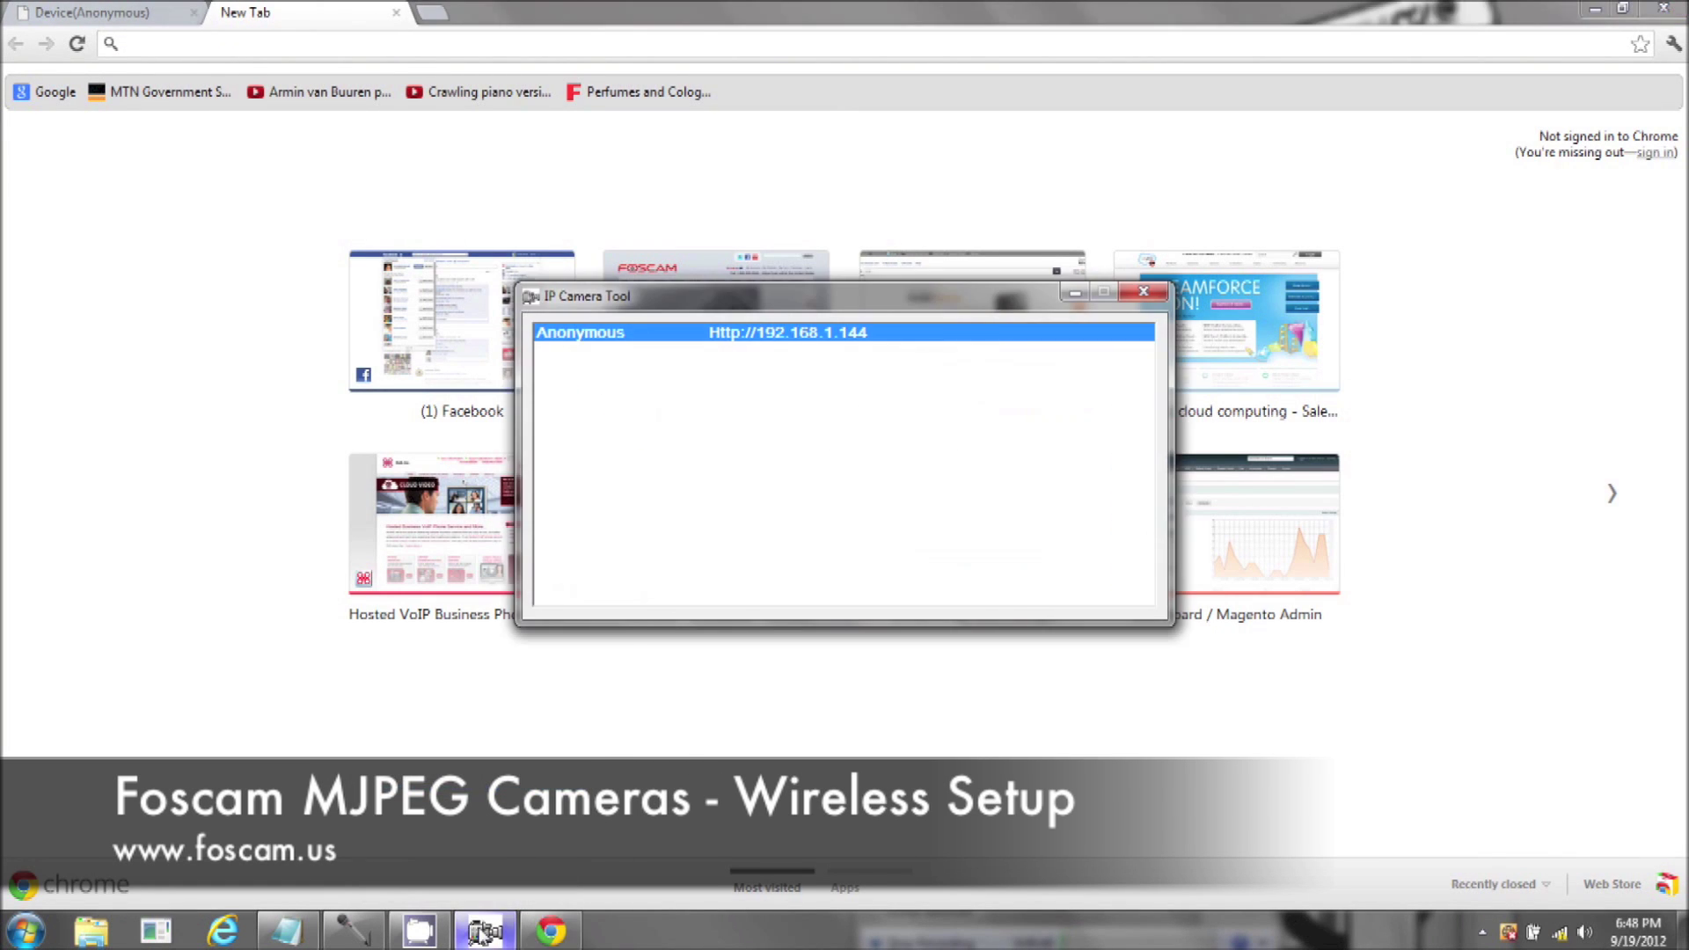
pyautogui.rightClick(724, 342)
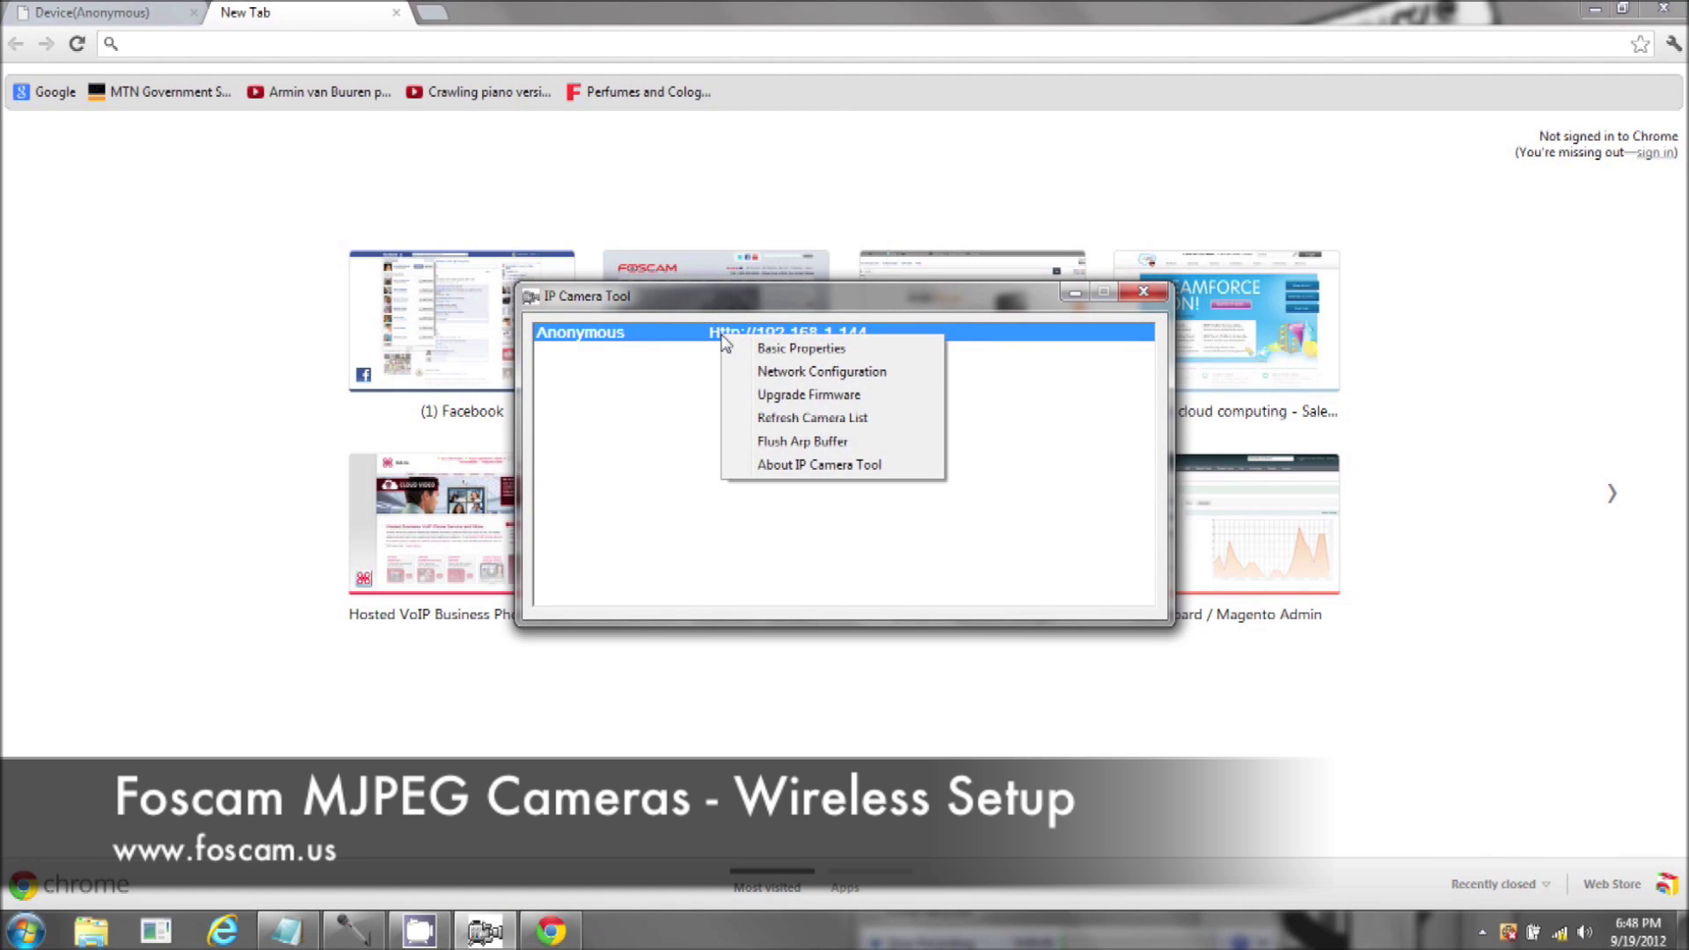
pyautogui.click(787, 380)
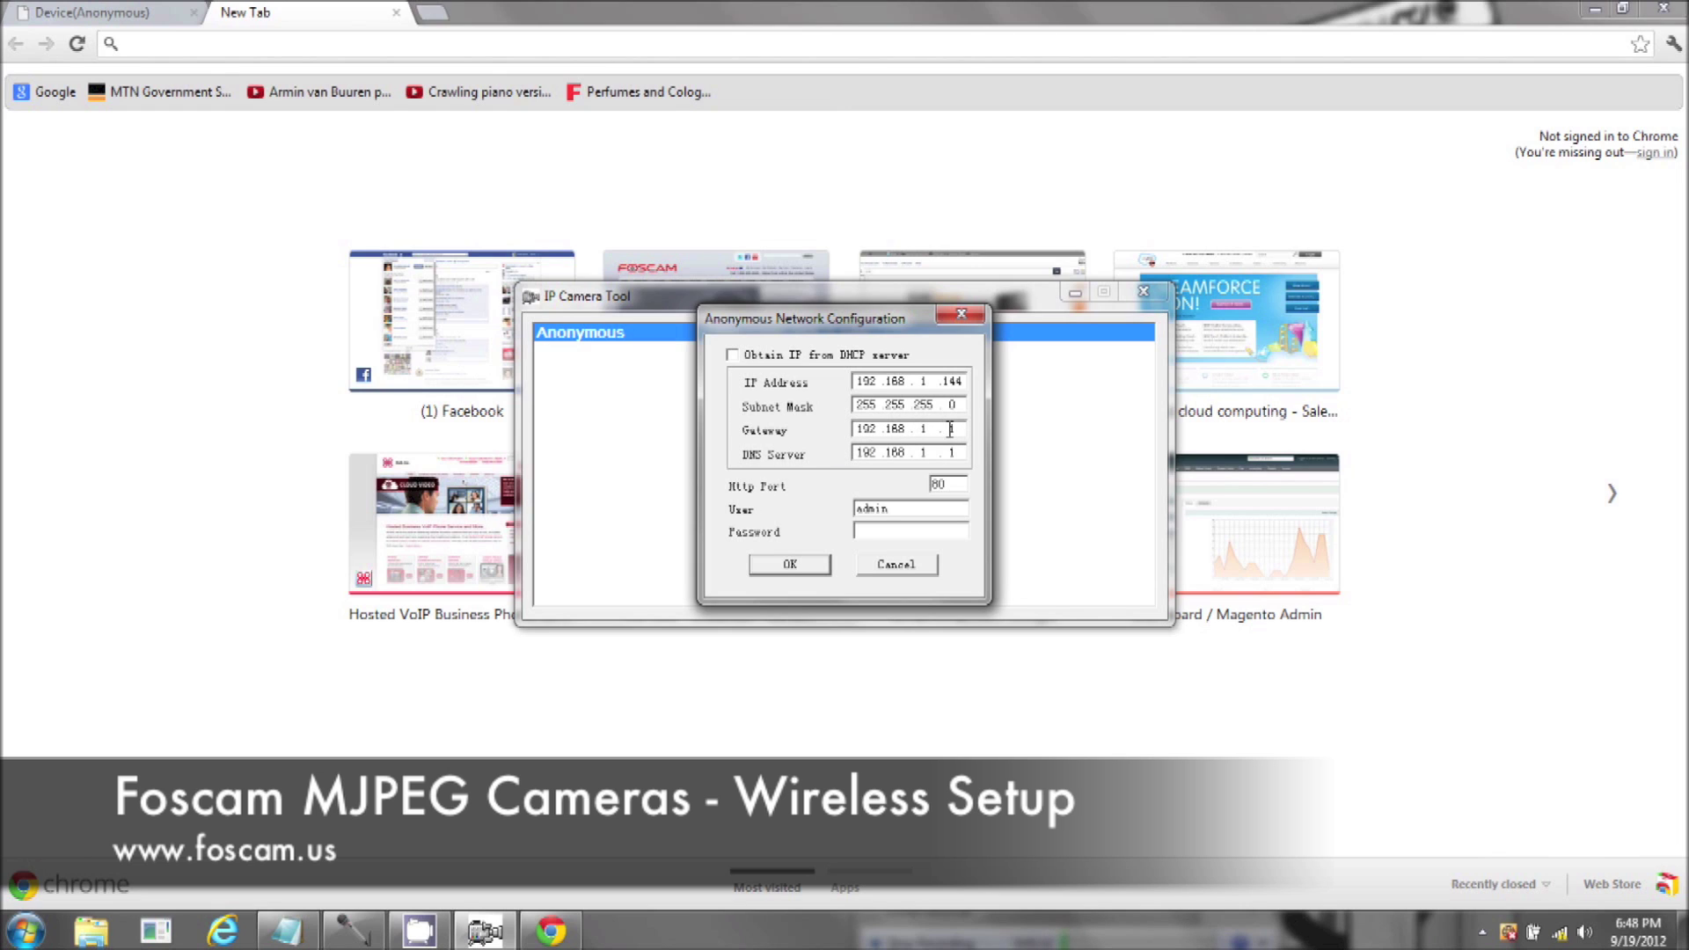
# Step: Load the router at 192.168.1.1 and log in with the router's username and password
pyautogui.click(173, 43)
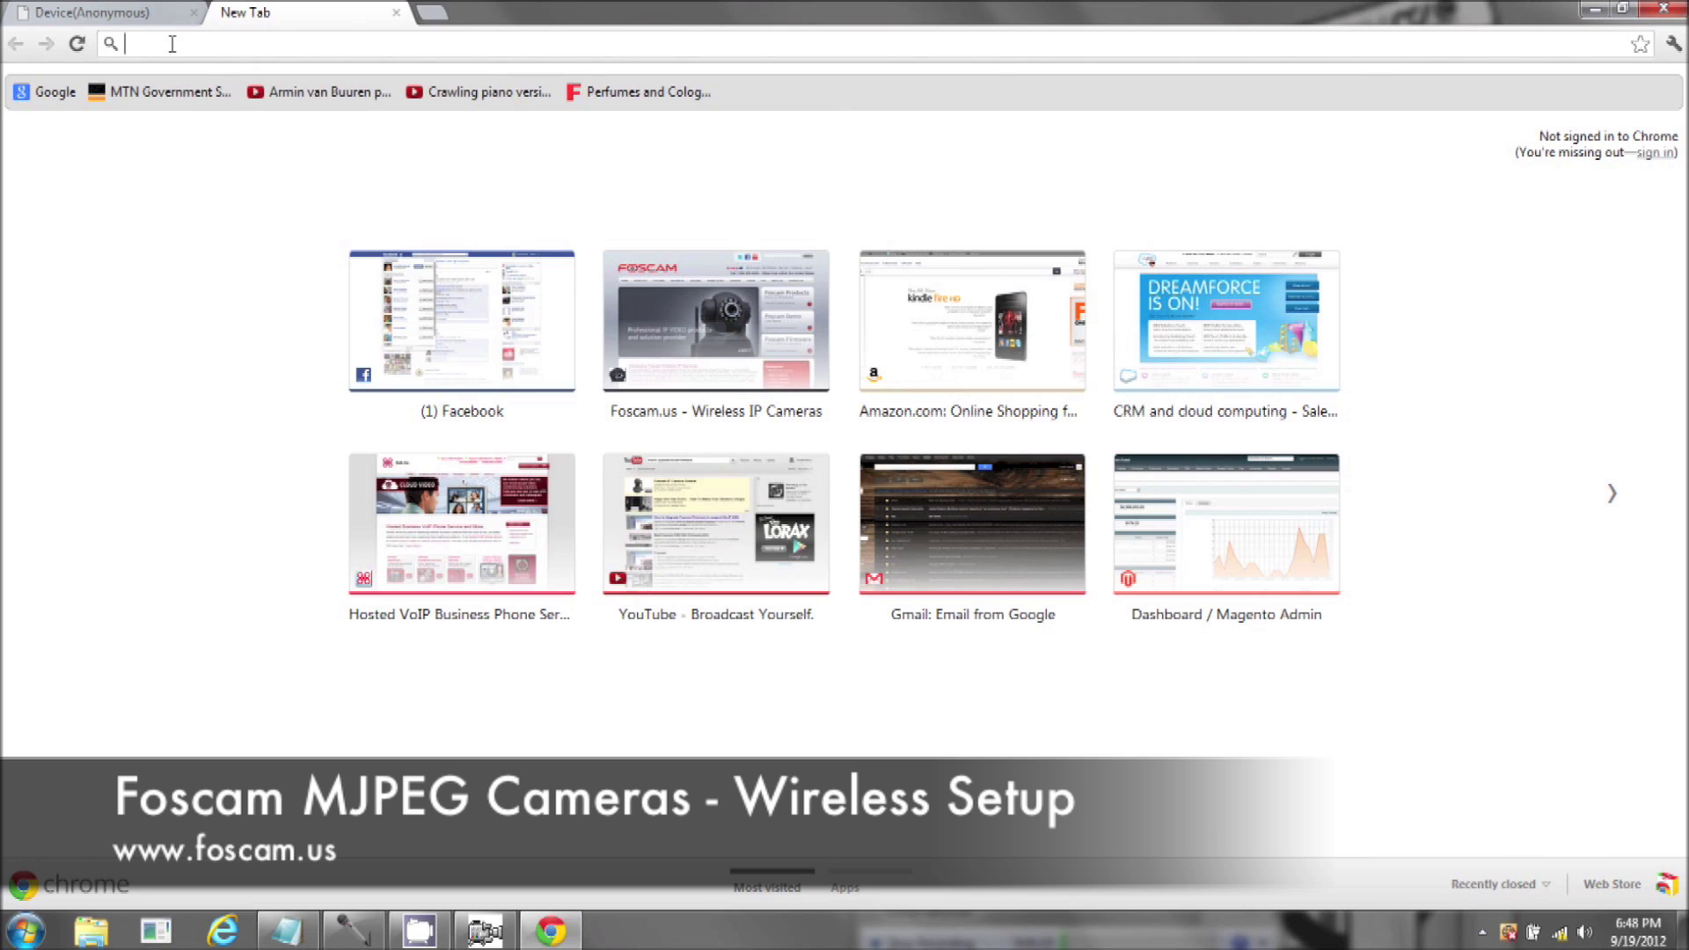
pyautogui.write('192.')
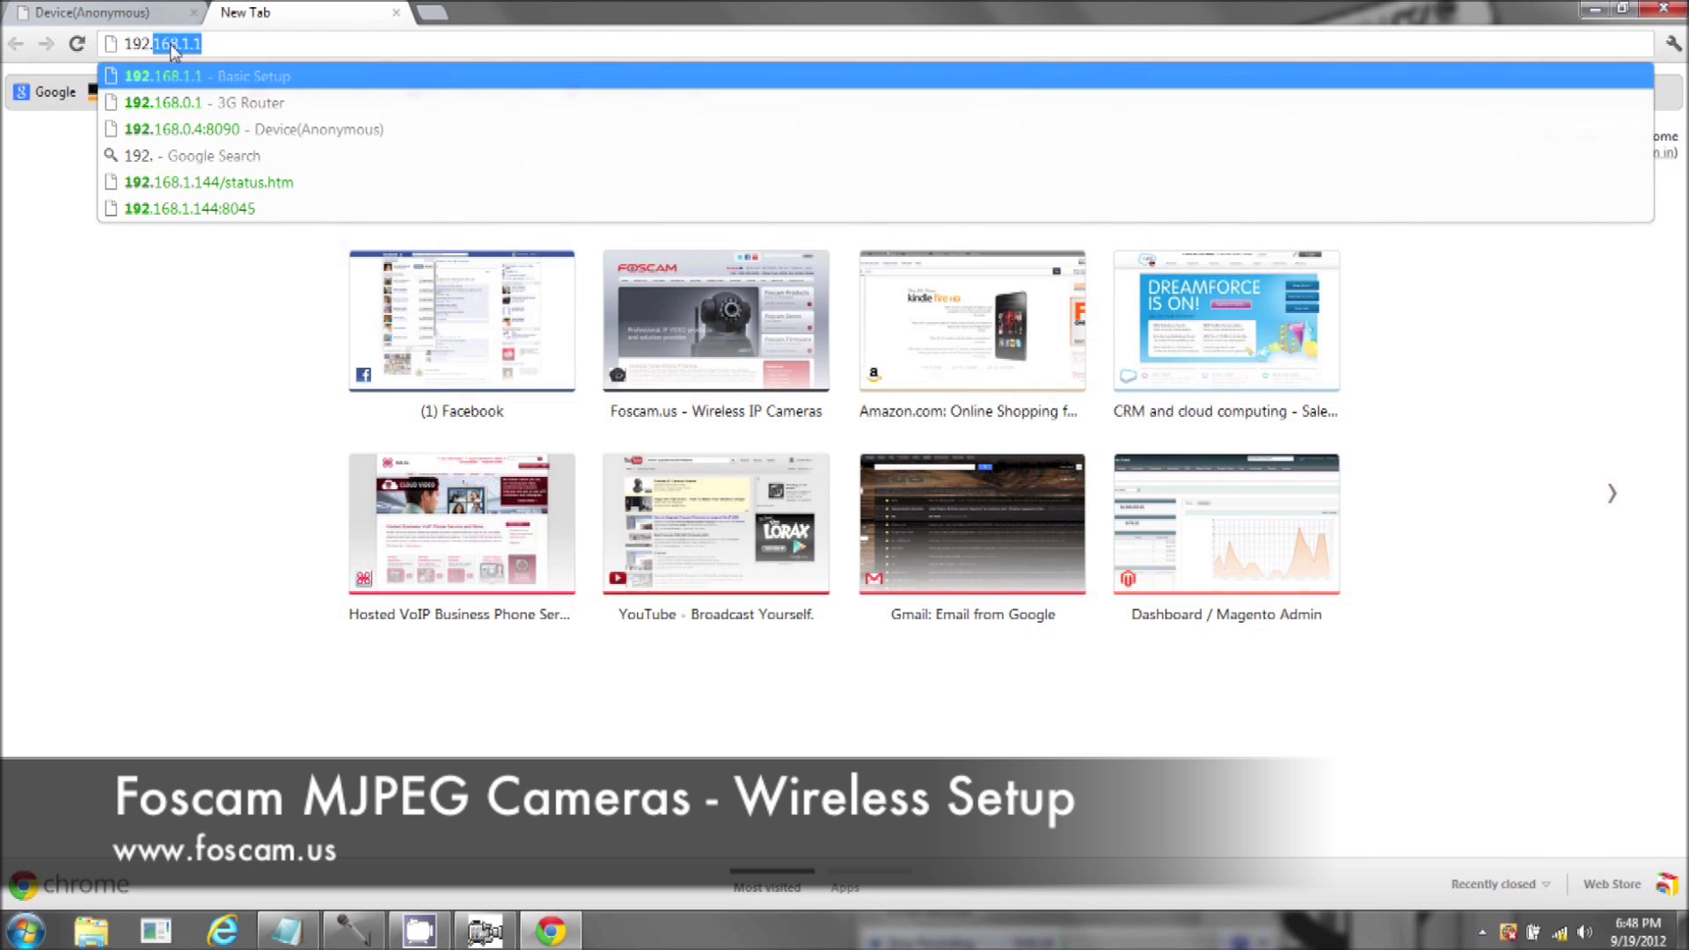
pyautogui.write('168.1.1')
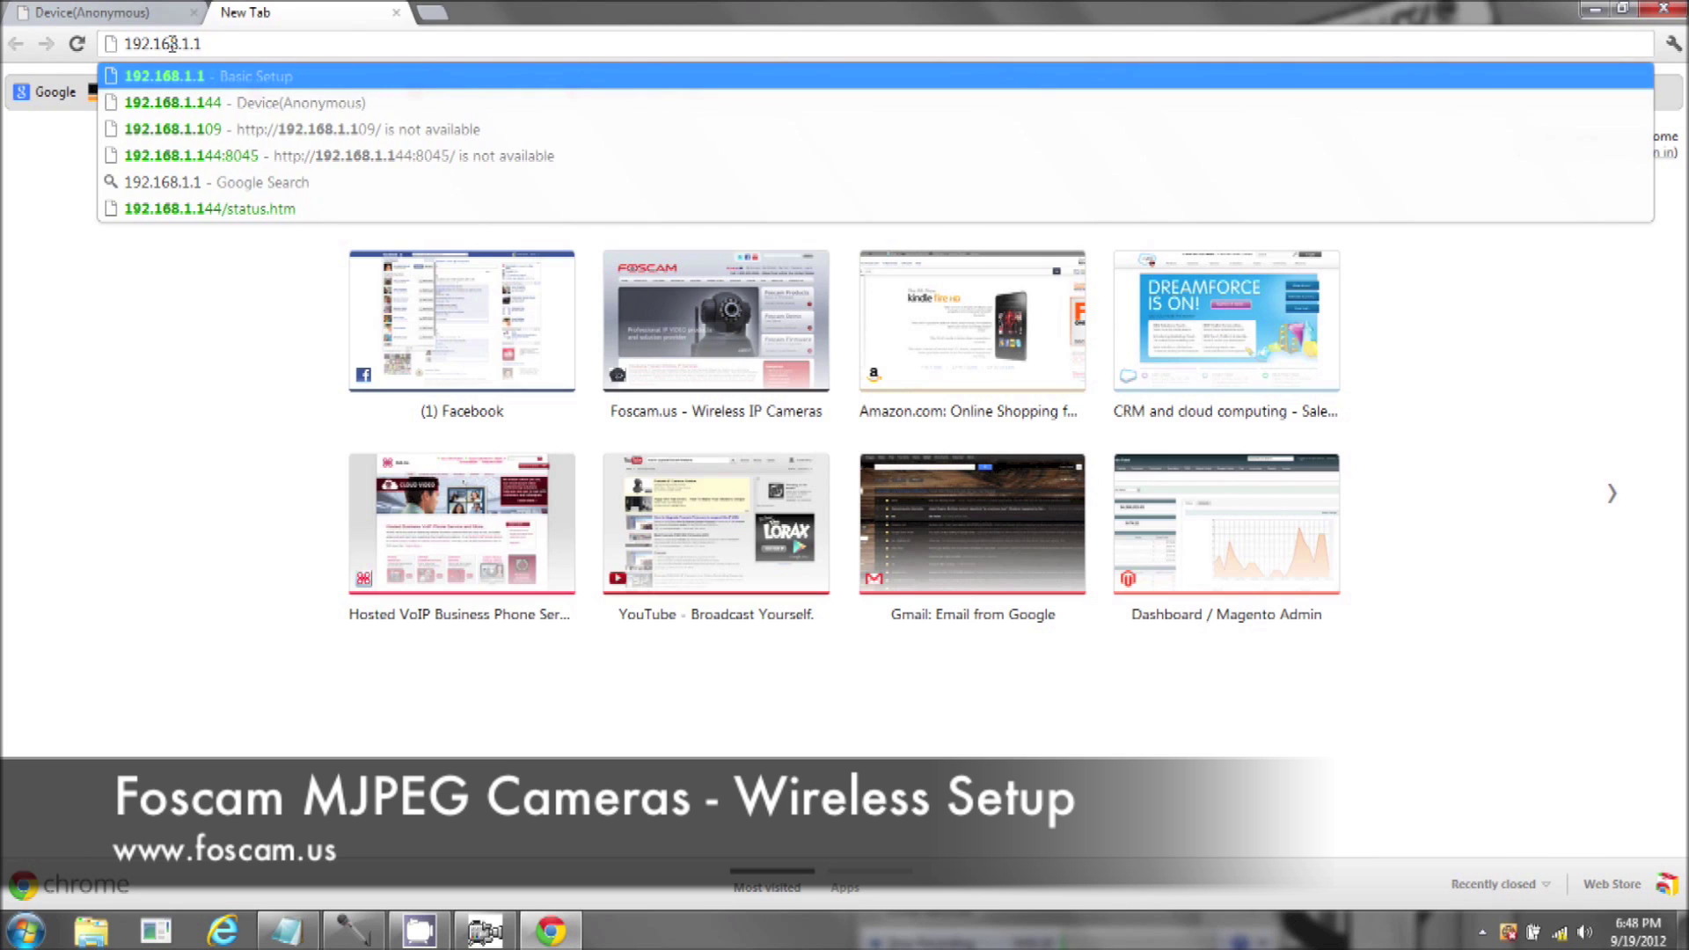
pyautogui.press('Return')
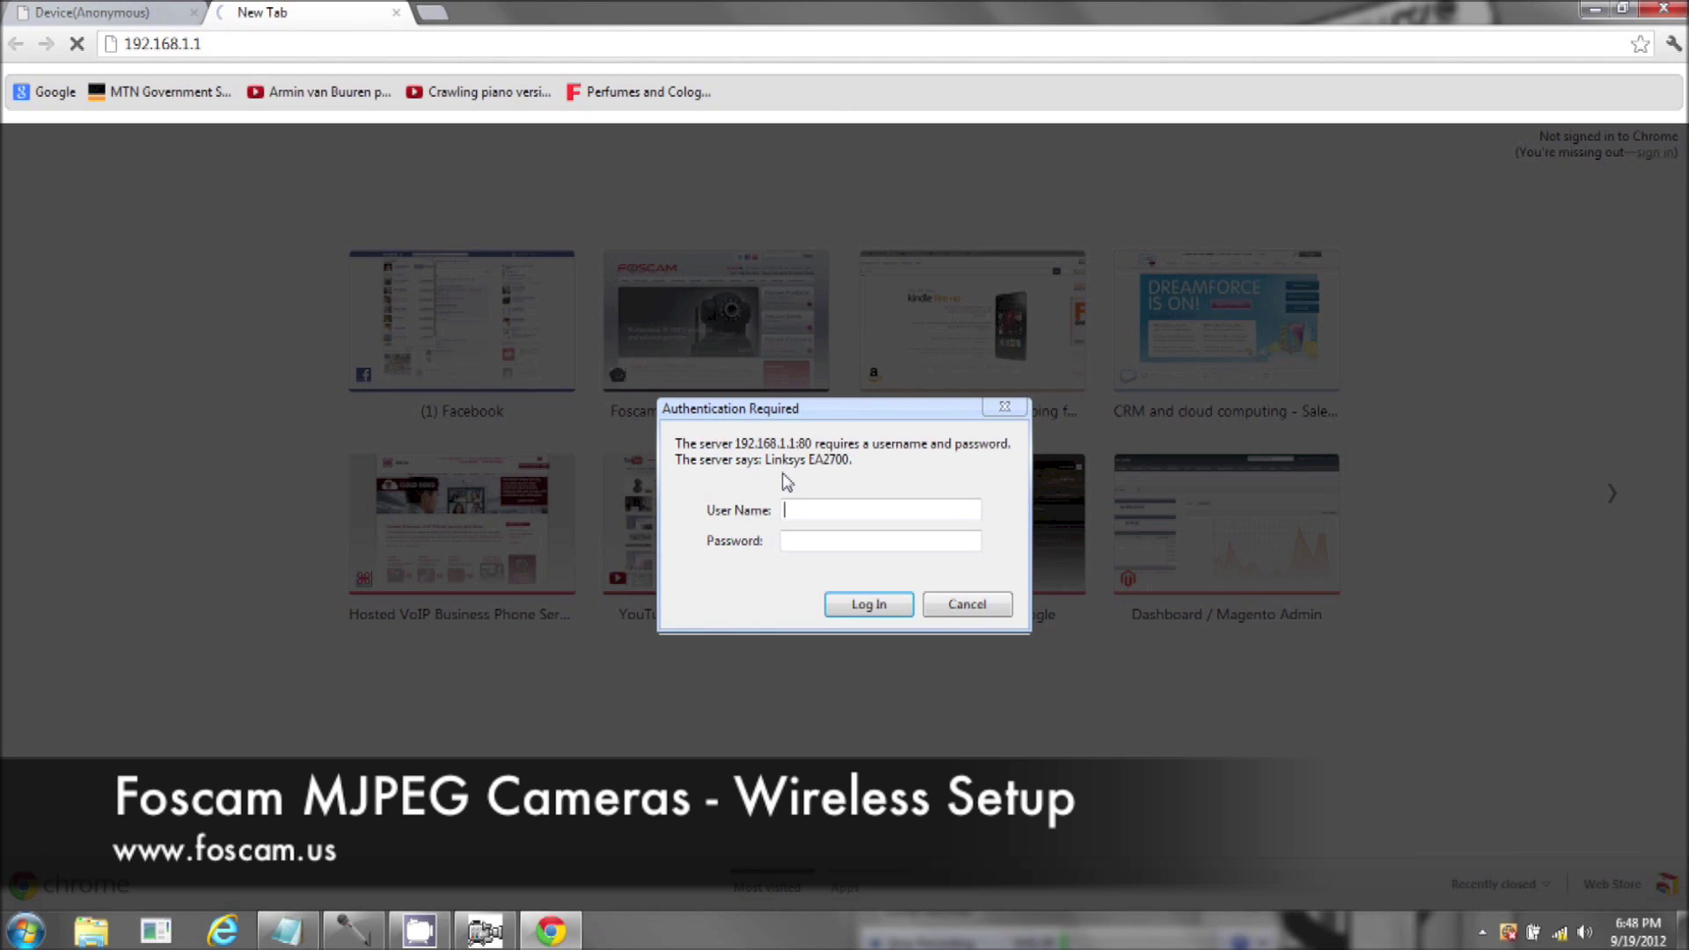
pyautogui.click(877, 605)
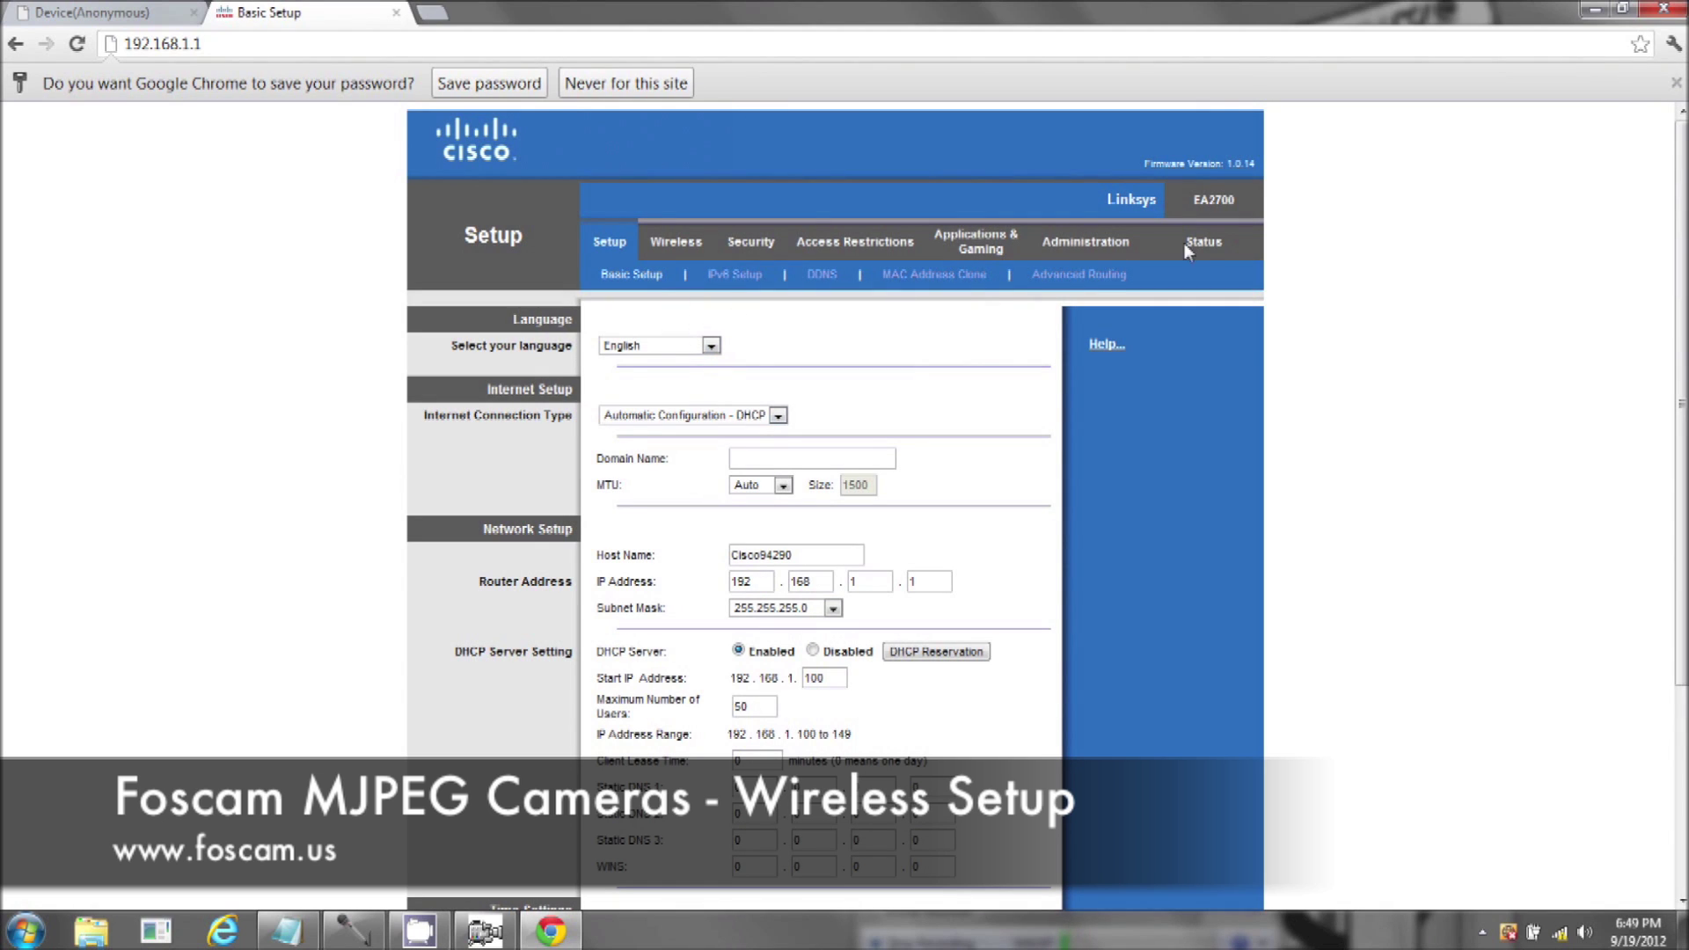
# Step: Open the router's Wireless settings and highlight the Camdemo network name and WPA2 passphrase fields
pyautogui.click(680, 252)
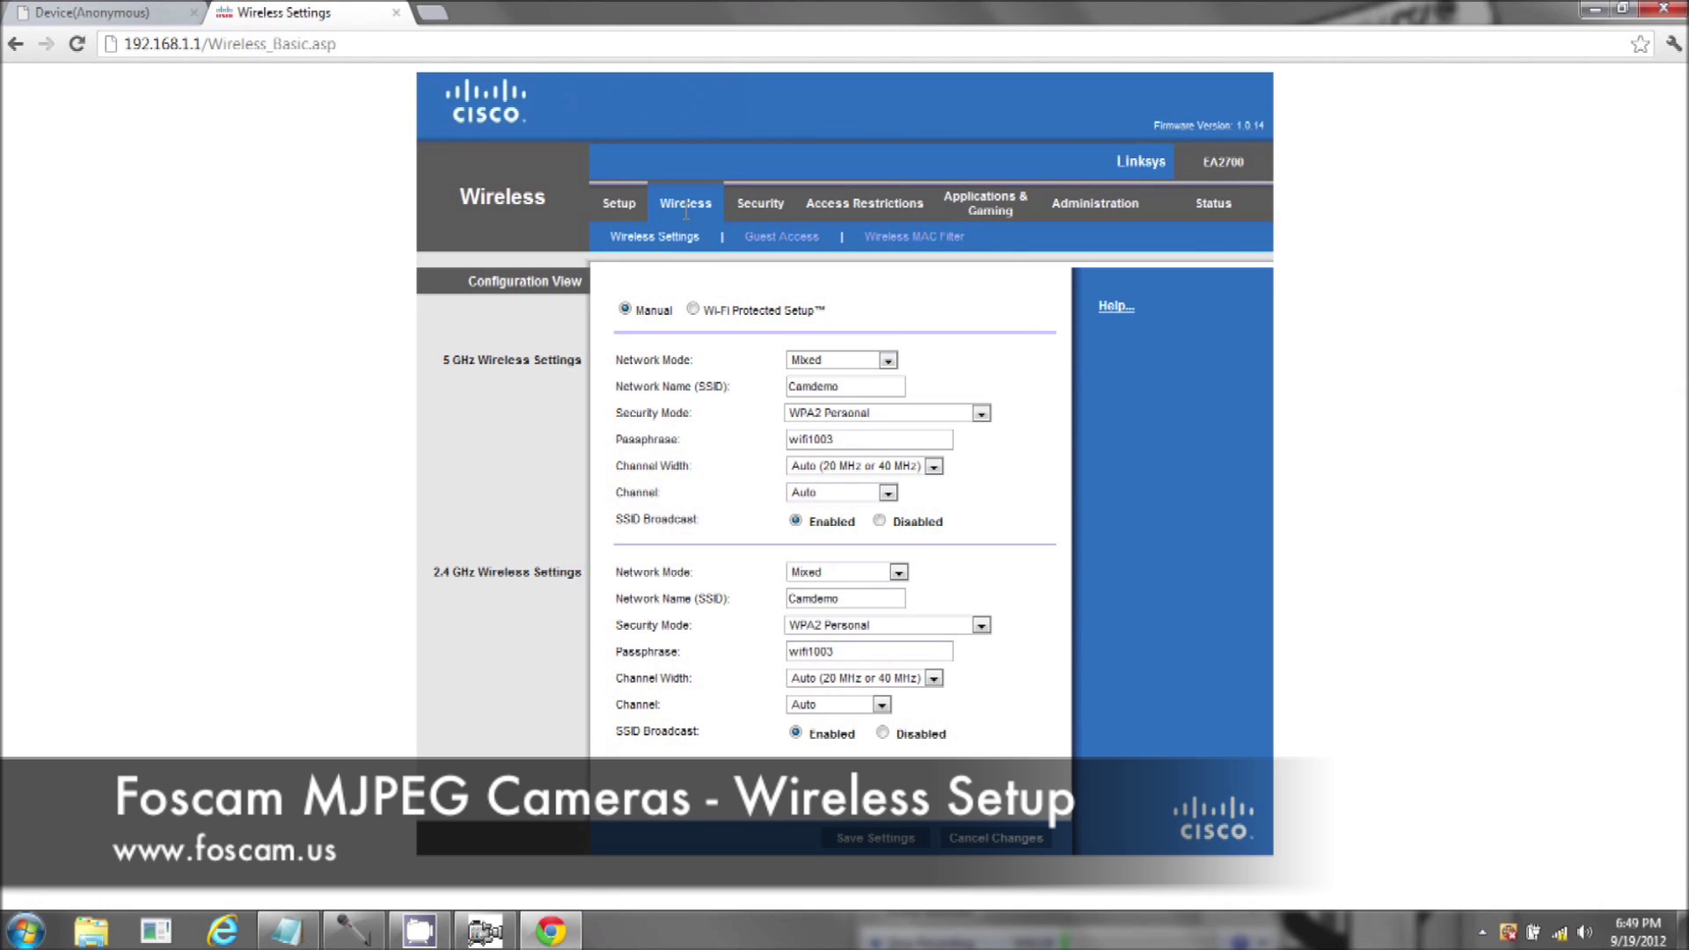
pyautogui.click(159, 18)
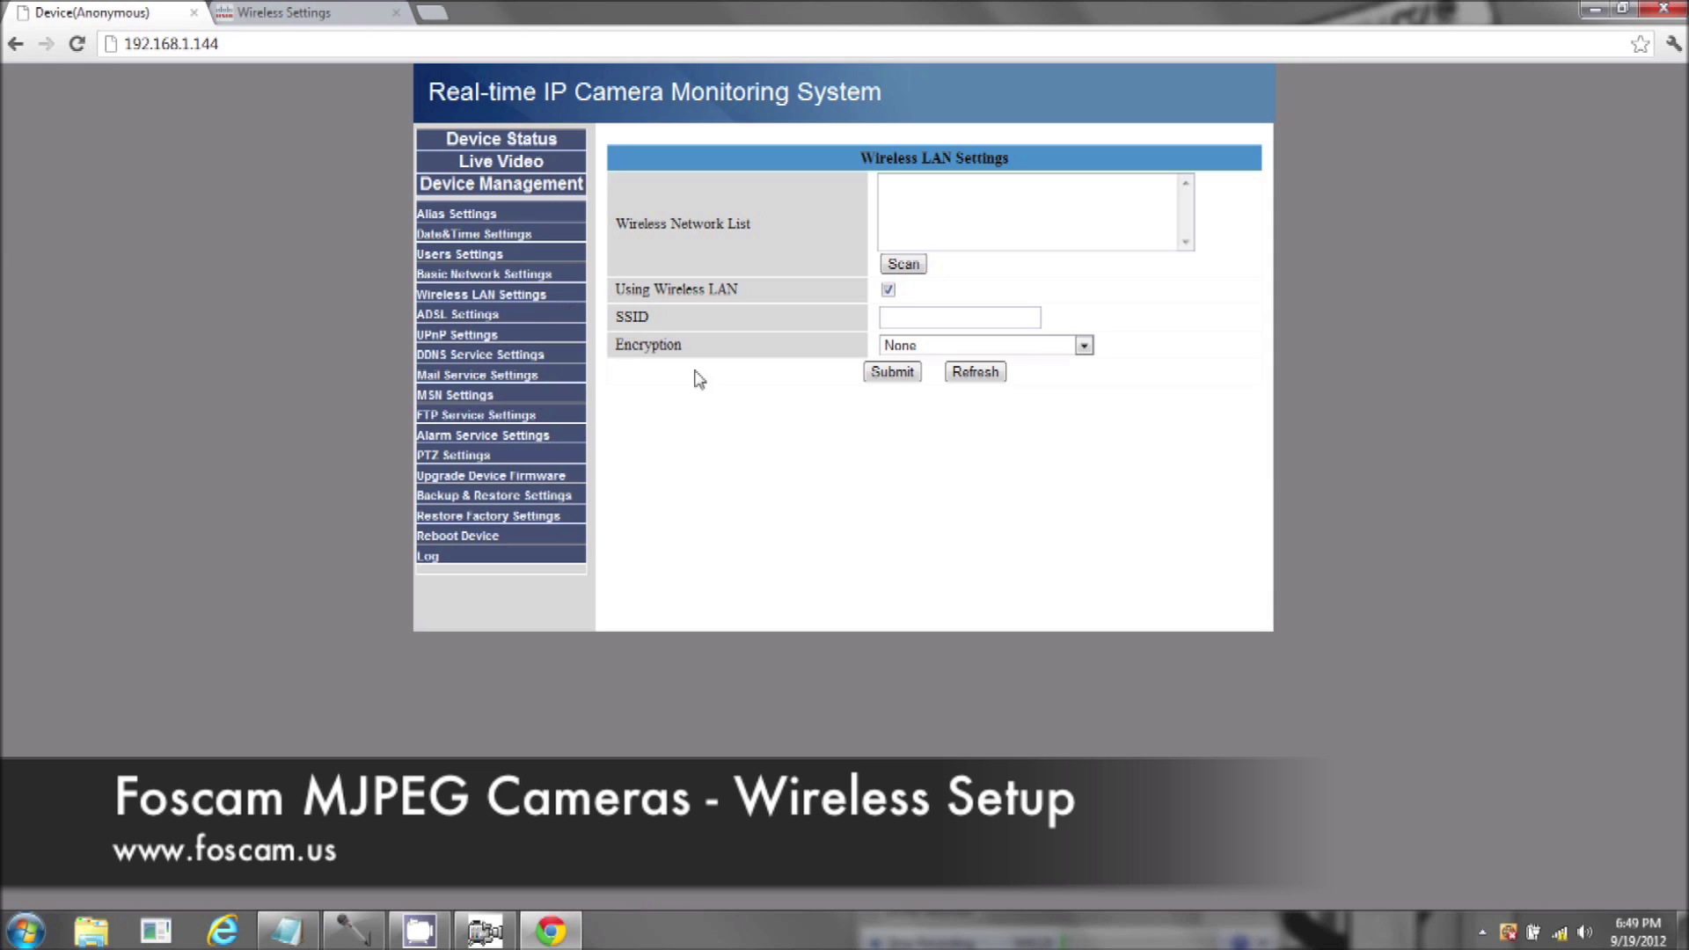
pyautogui.click(286, 14)
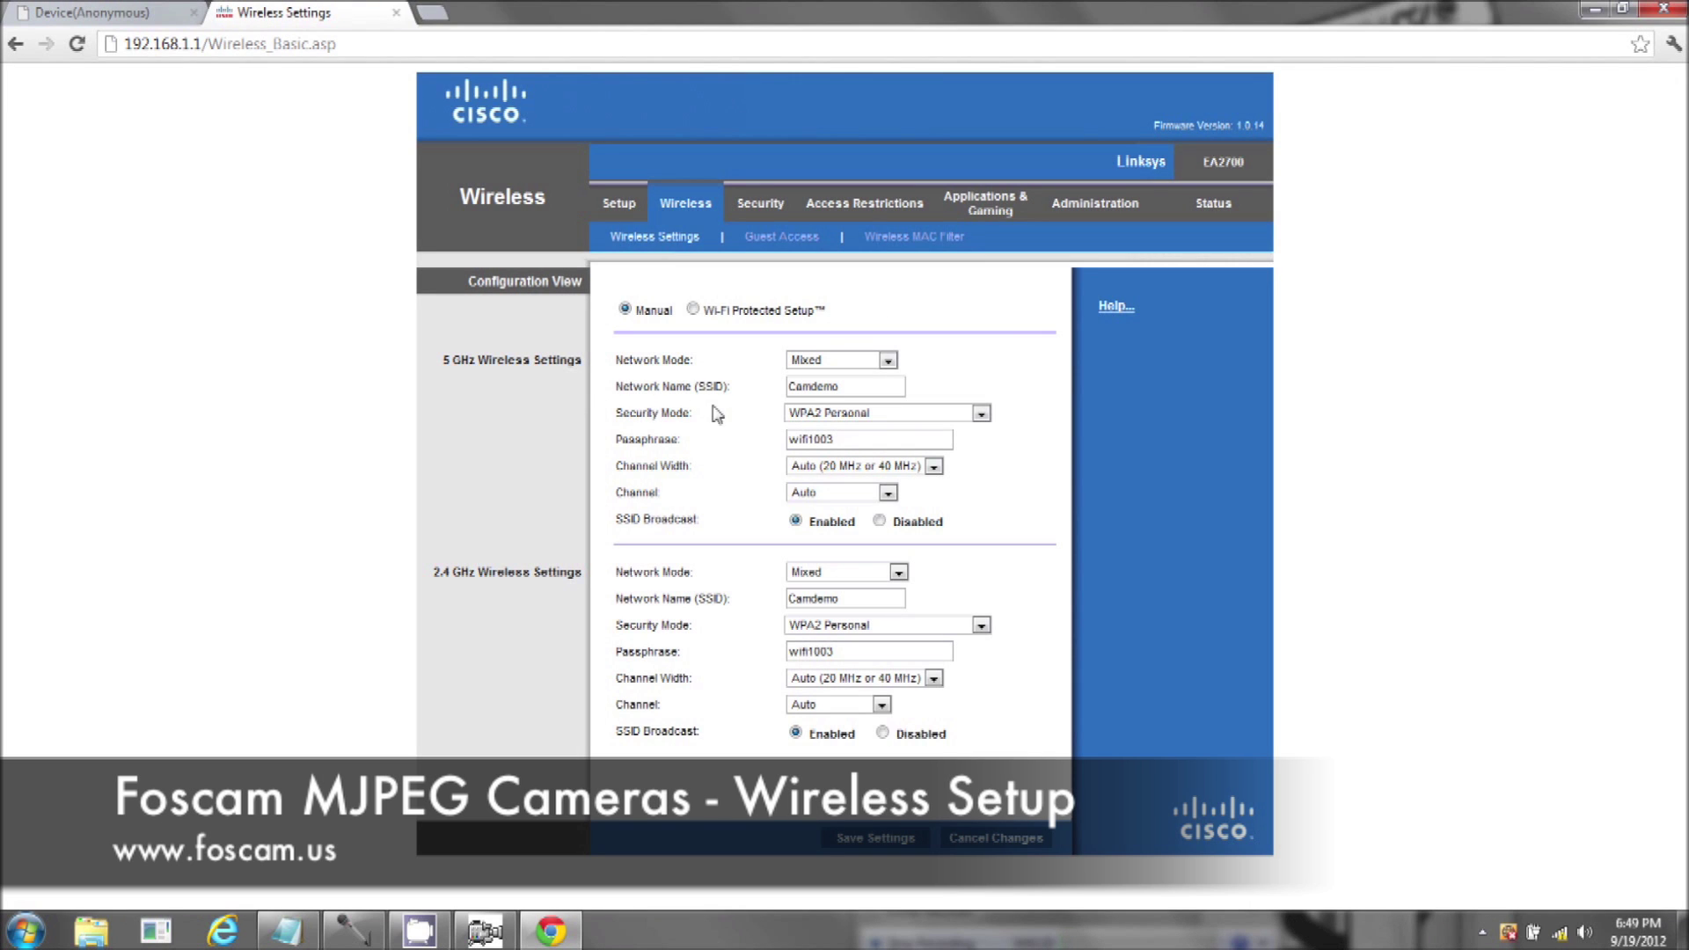
pyautogui.moveTo(728, 387); pyautogui.dragTo(618, 421)
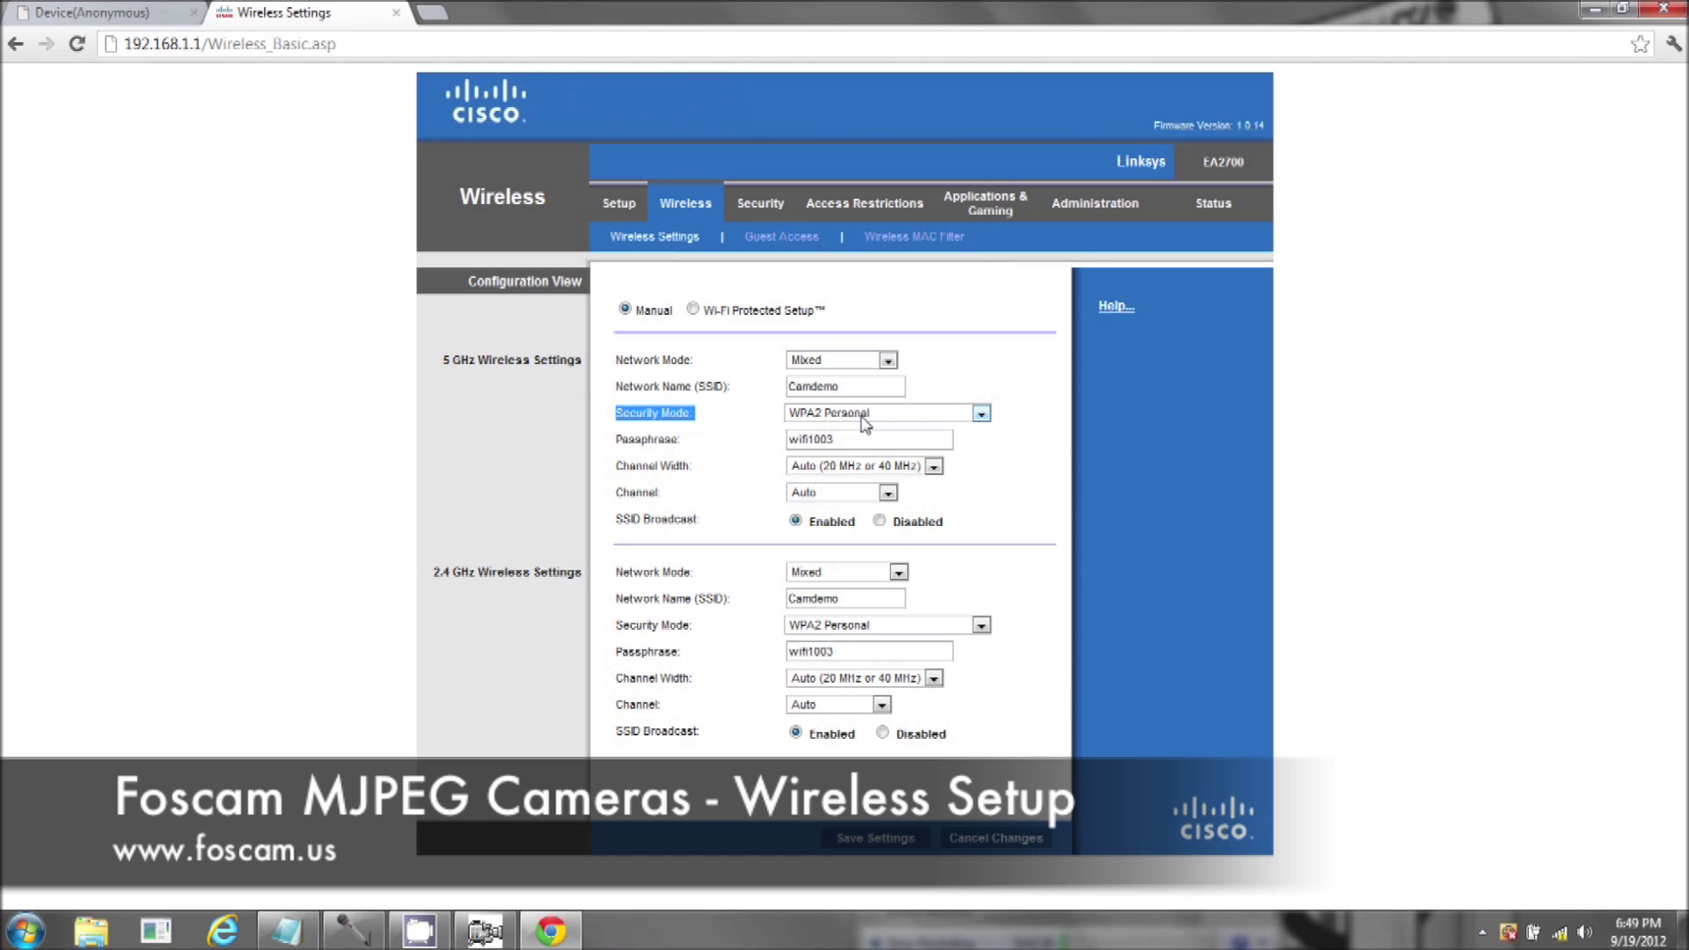
pyautogui.moveTo(691, 441); pyautogui.dragTo(616, 449)
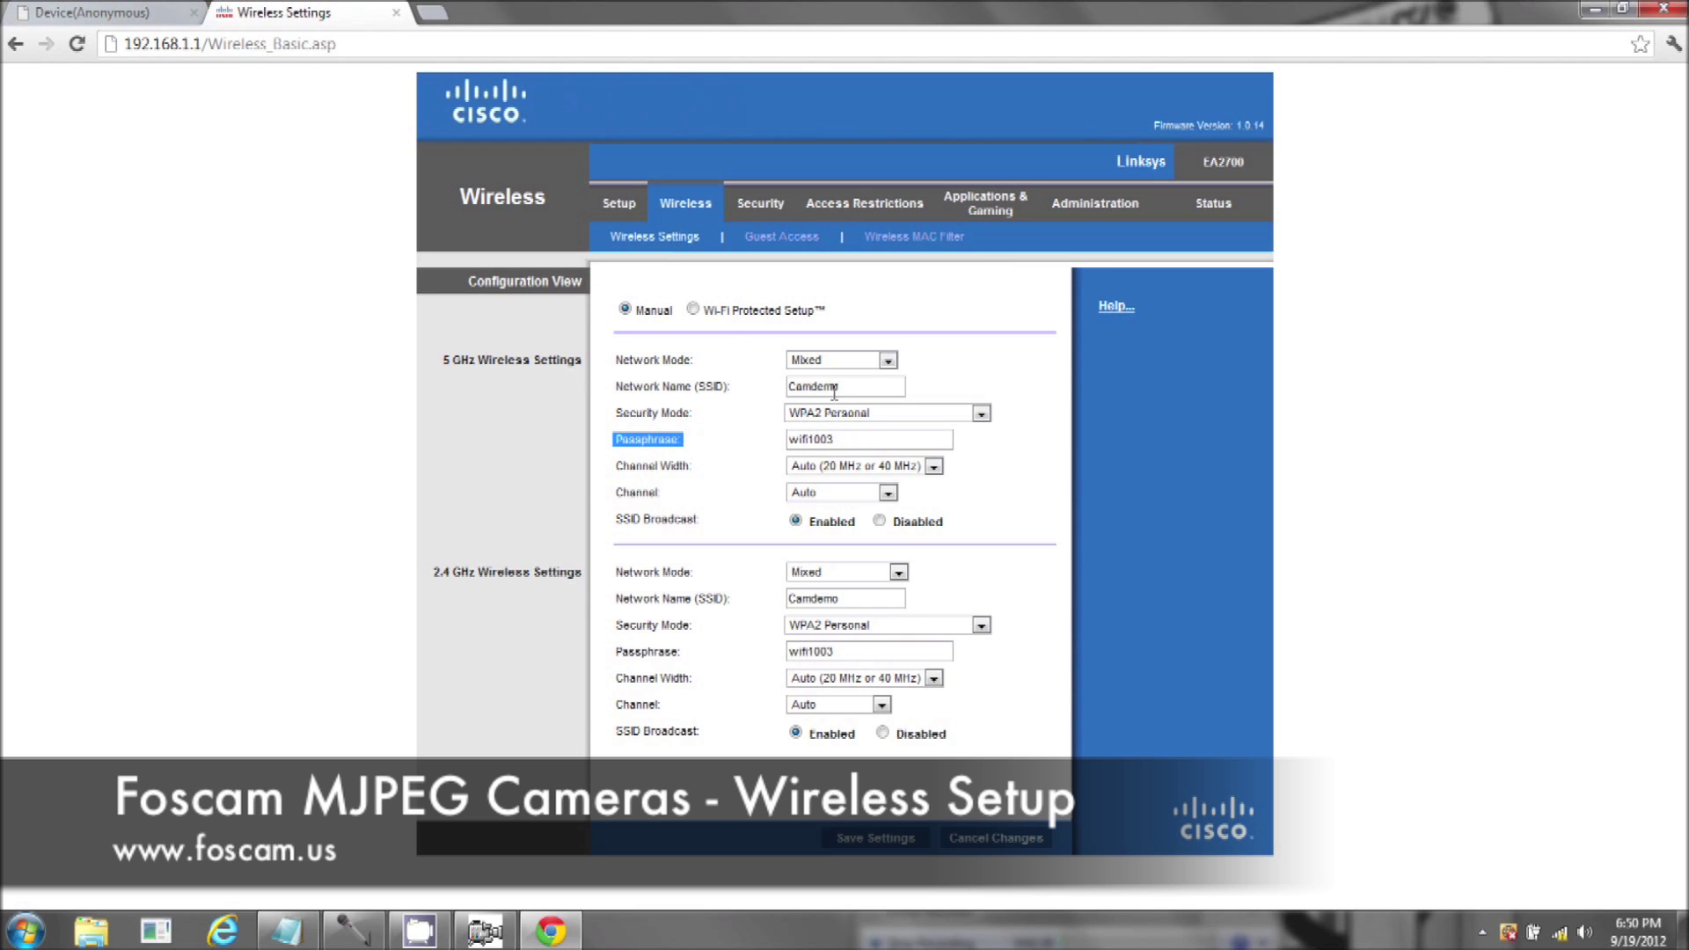
# Step: Set the camera's wireless SSID to Camdemo with WPA2 Personal (AES) encryption
pyautogui.click(788, 387)
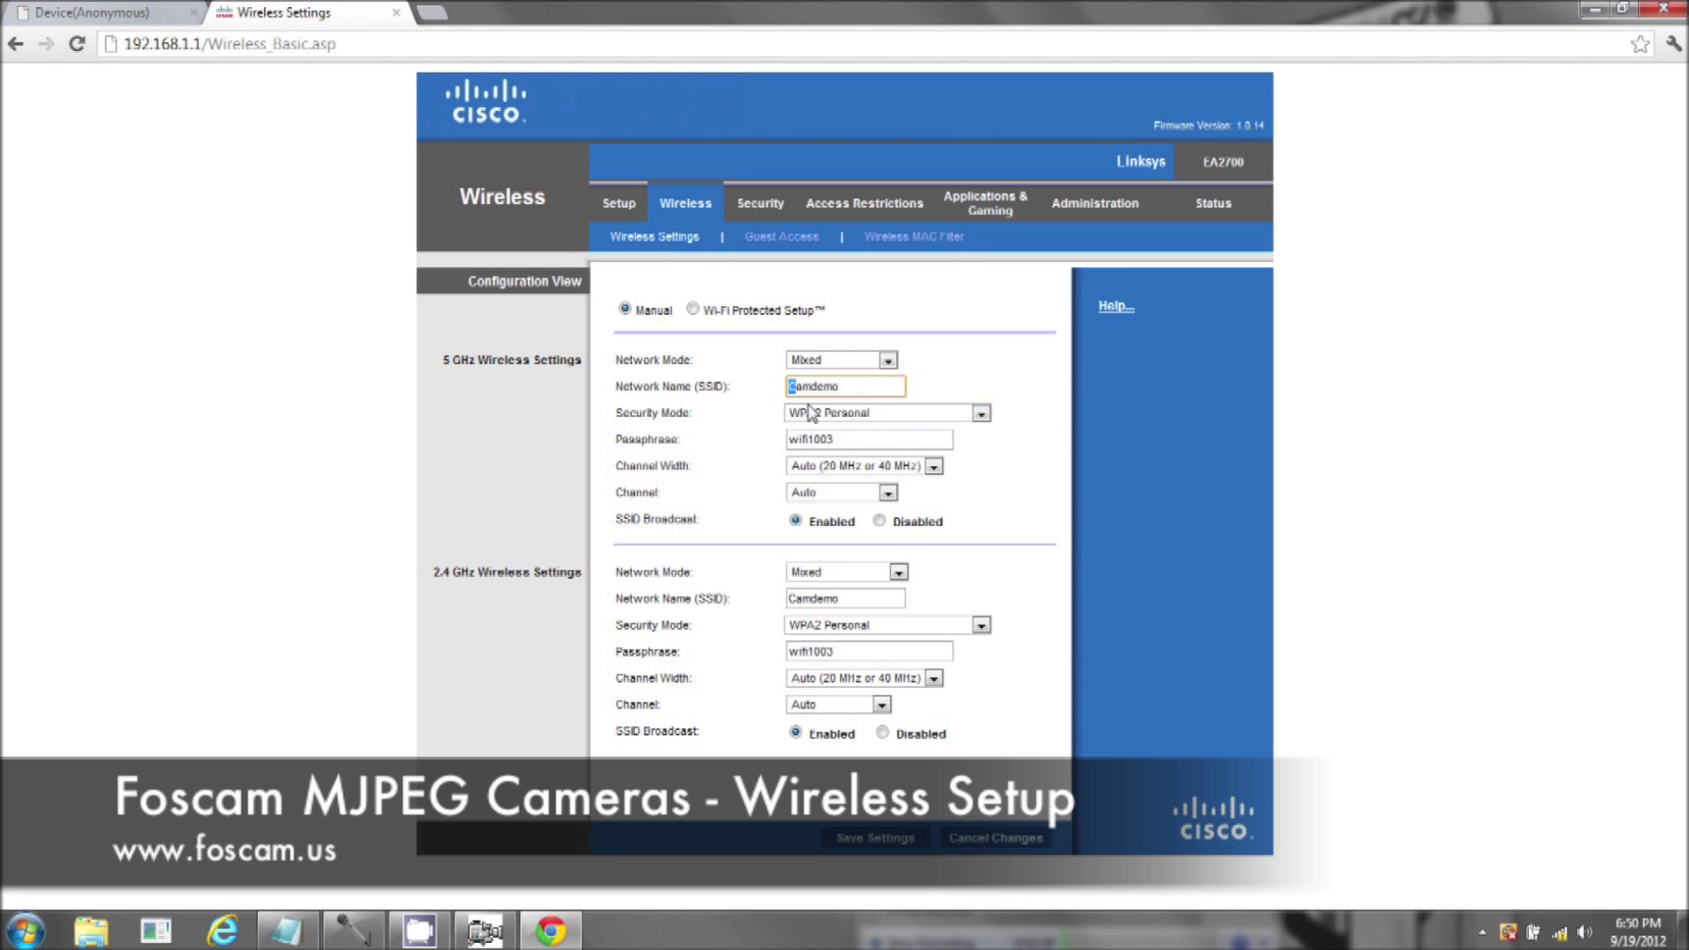
pyautogui.click(97, 12)
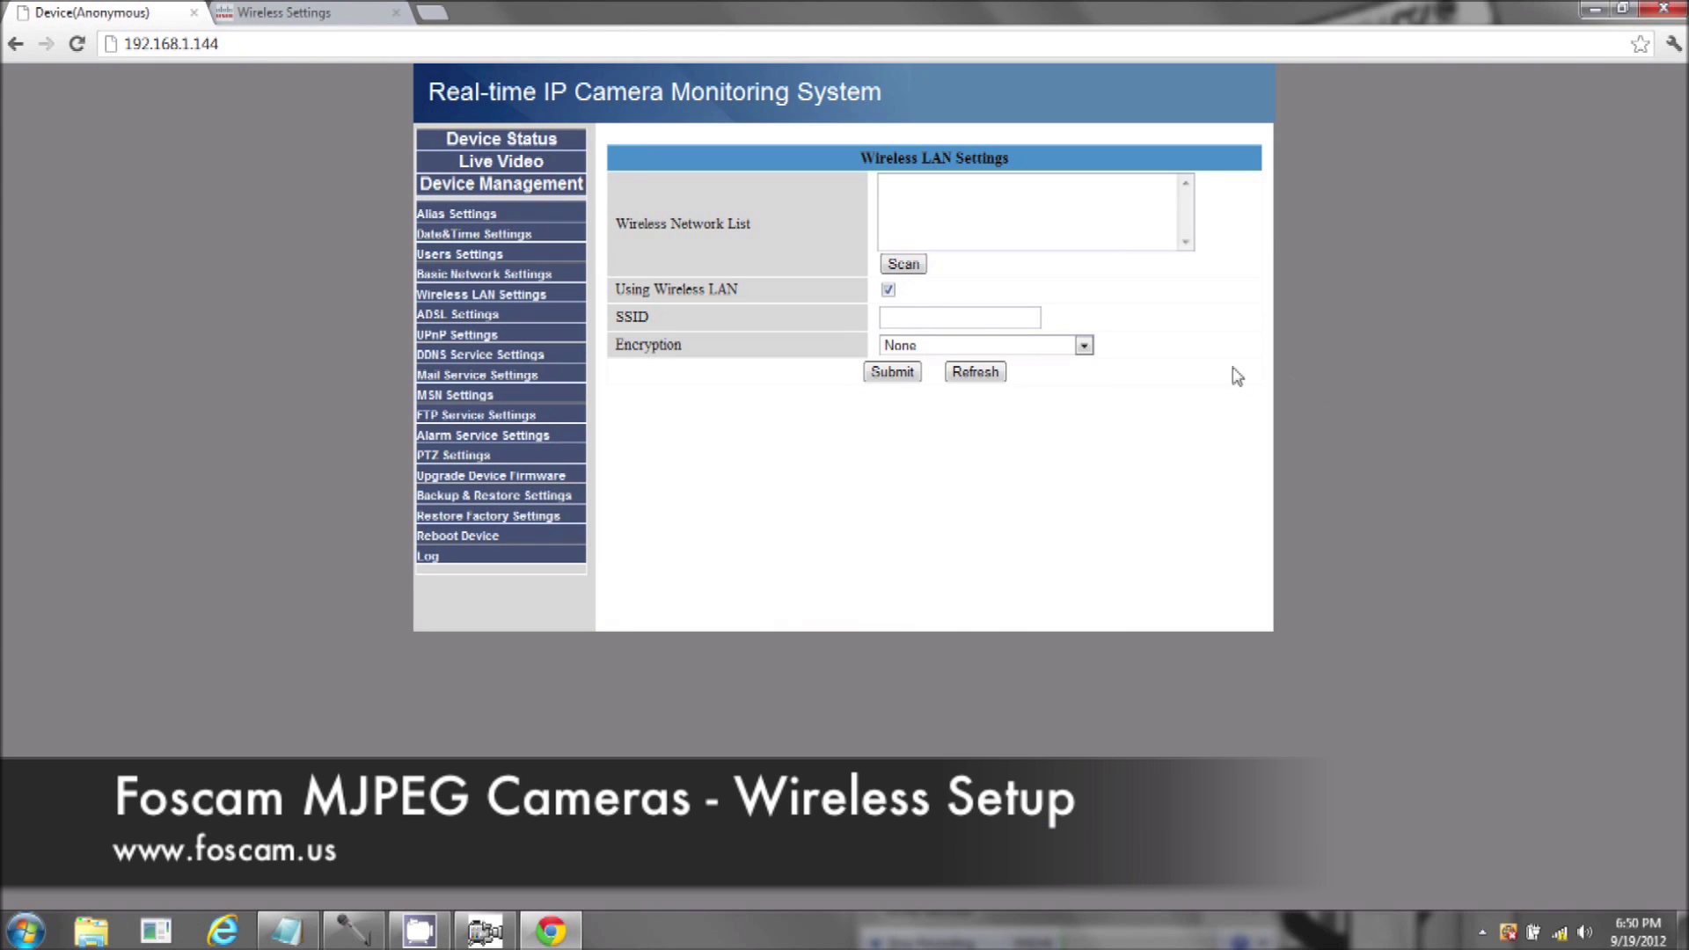
pyautogui.click(980, 320)
pyautogui.write('C')
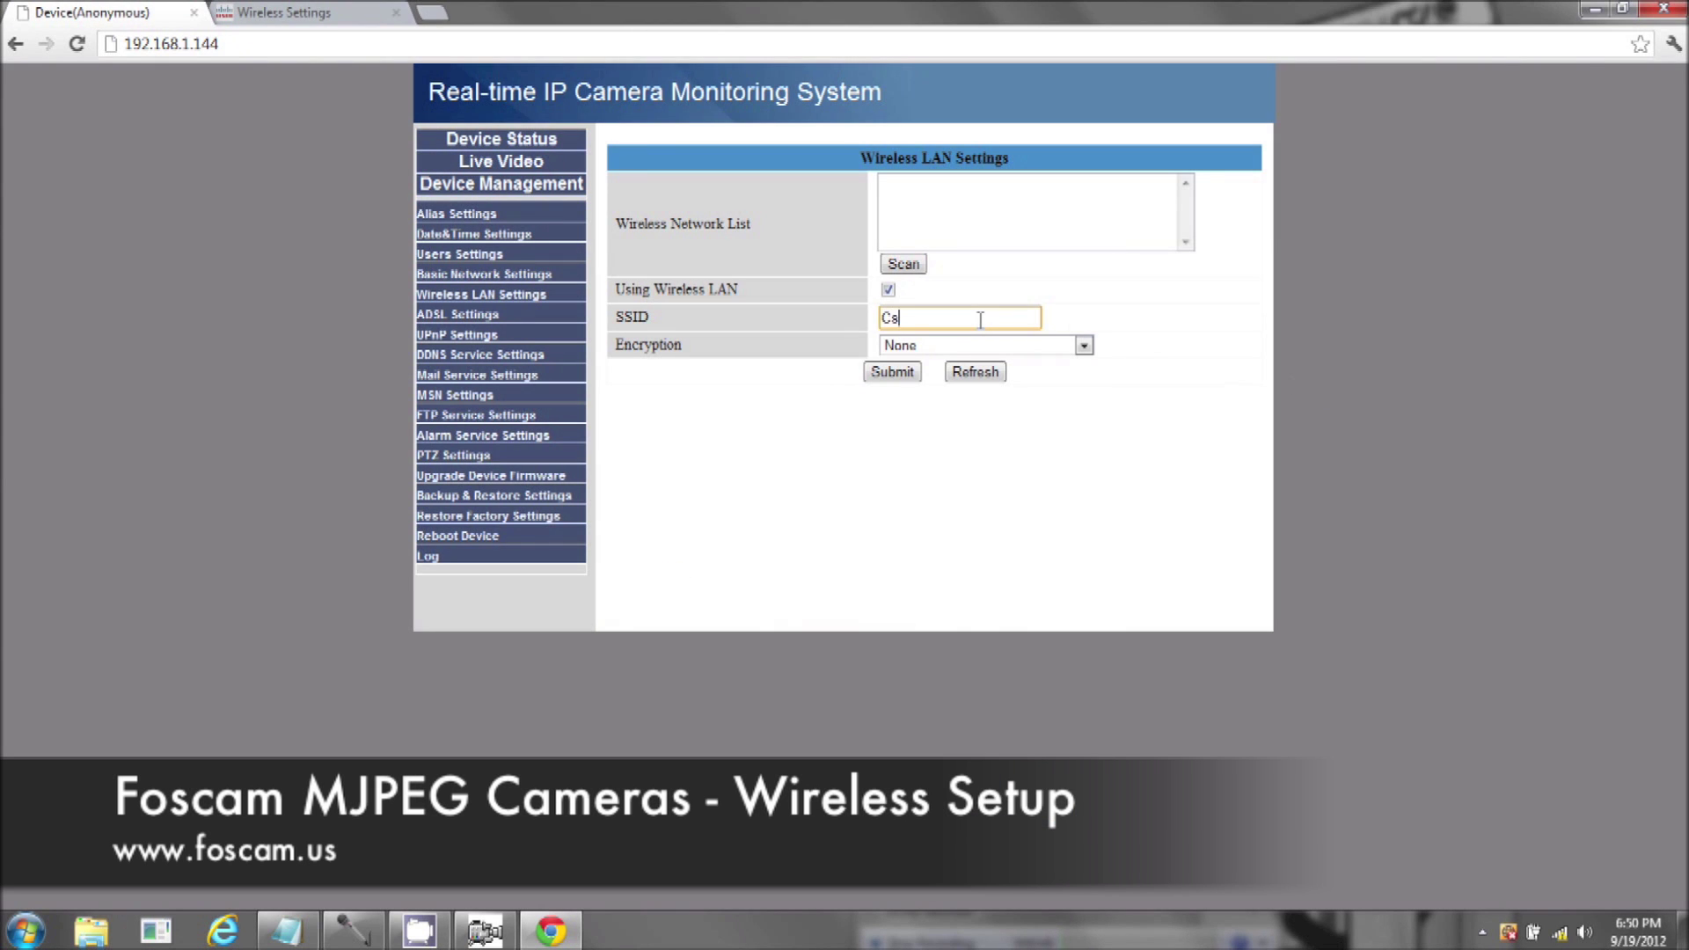
pyautogui.write('amdemo')
pyautogui.click(979, 347)
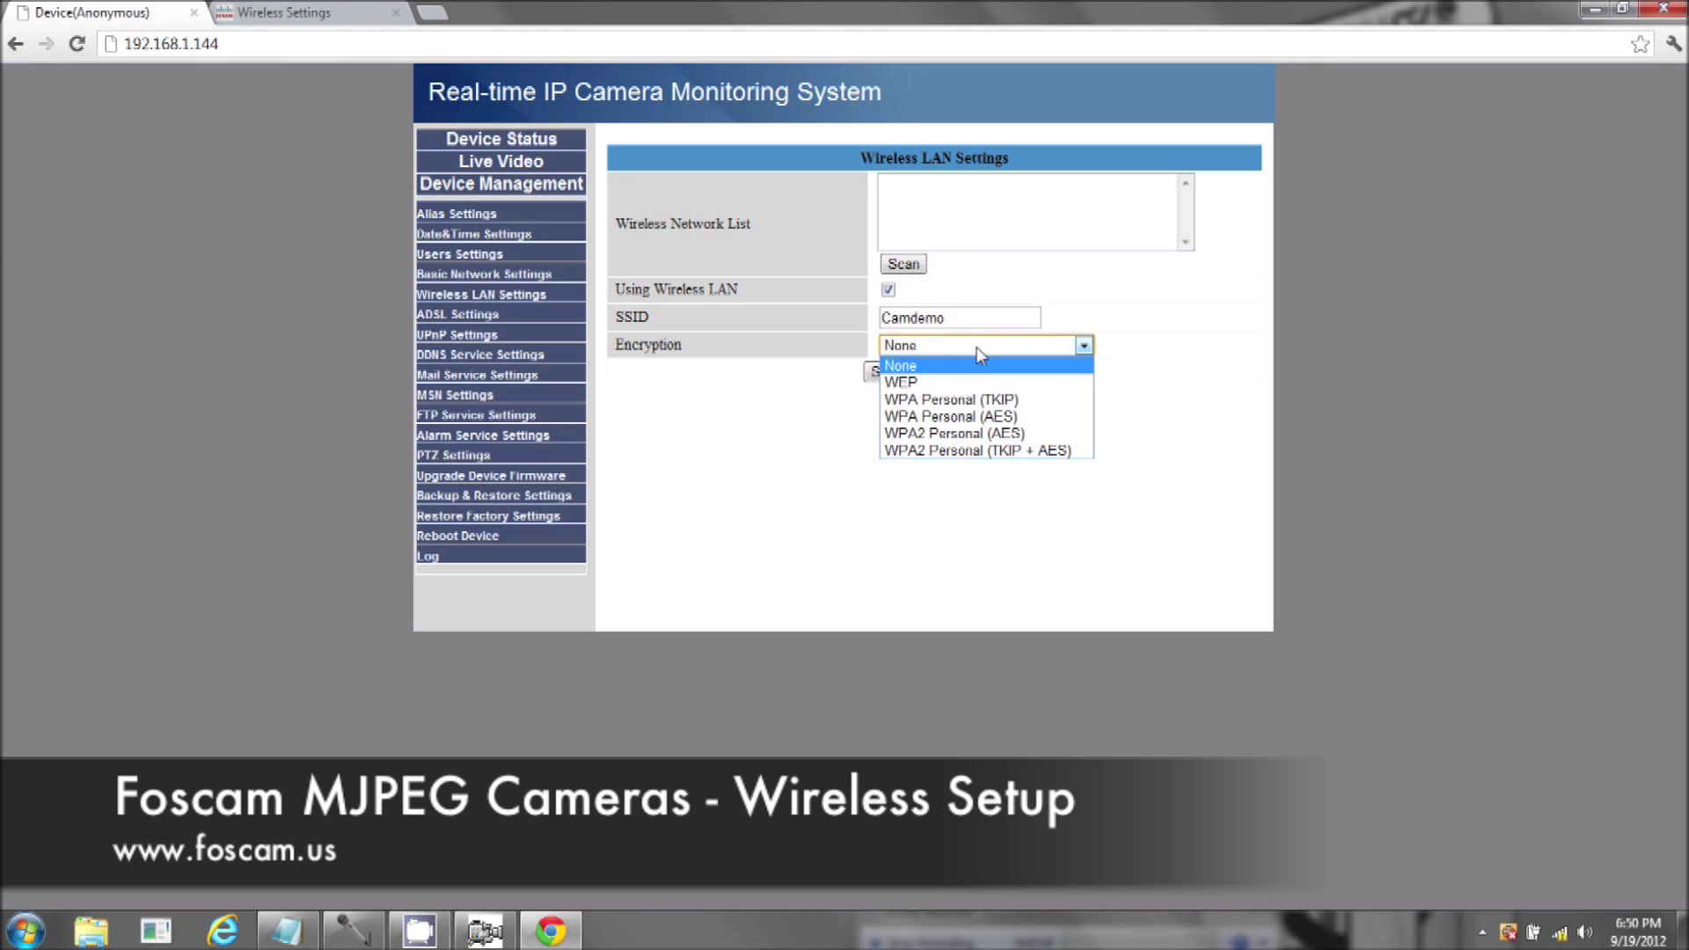
pyautogui.click(968, 433)
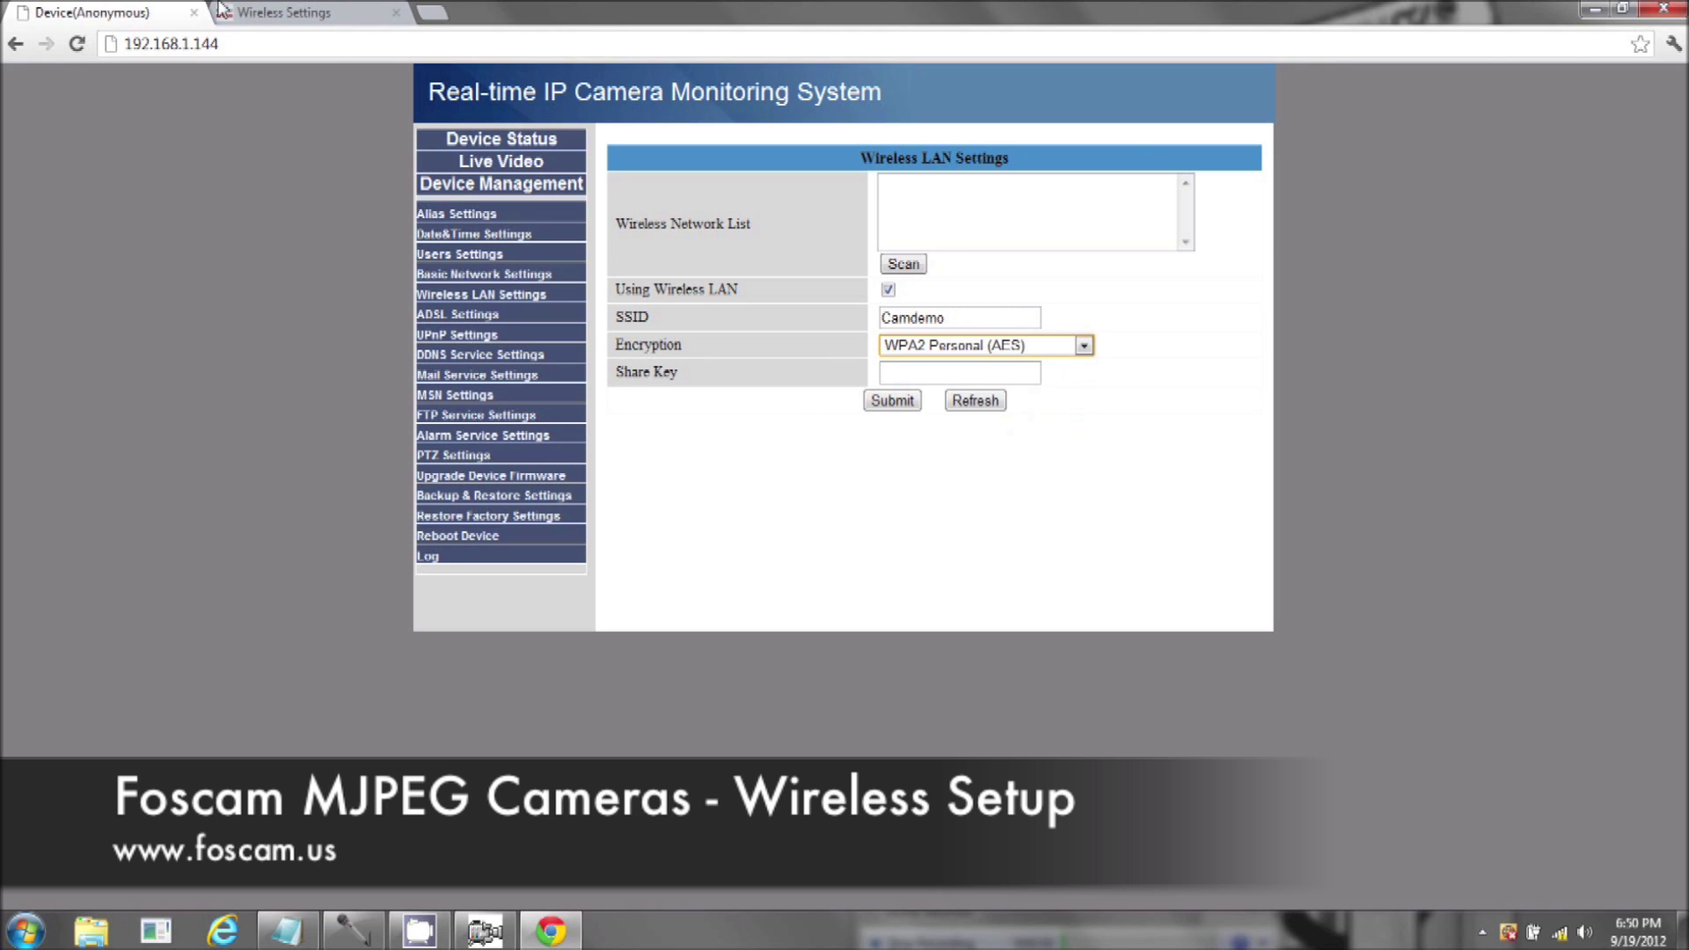
# Step: Confirm the router uses WPA2 Personal, then enter the router's wireless passphrase as the camera's share key
pyautogui.click(268, 10)
pyautogui.click(982, 414)
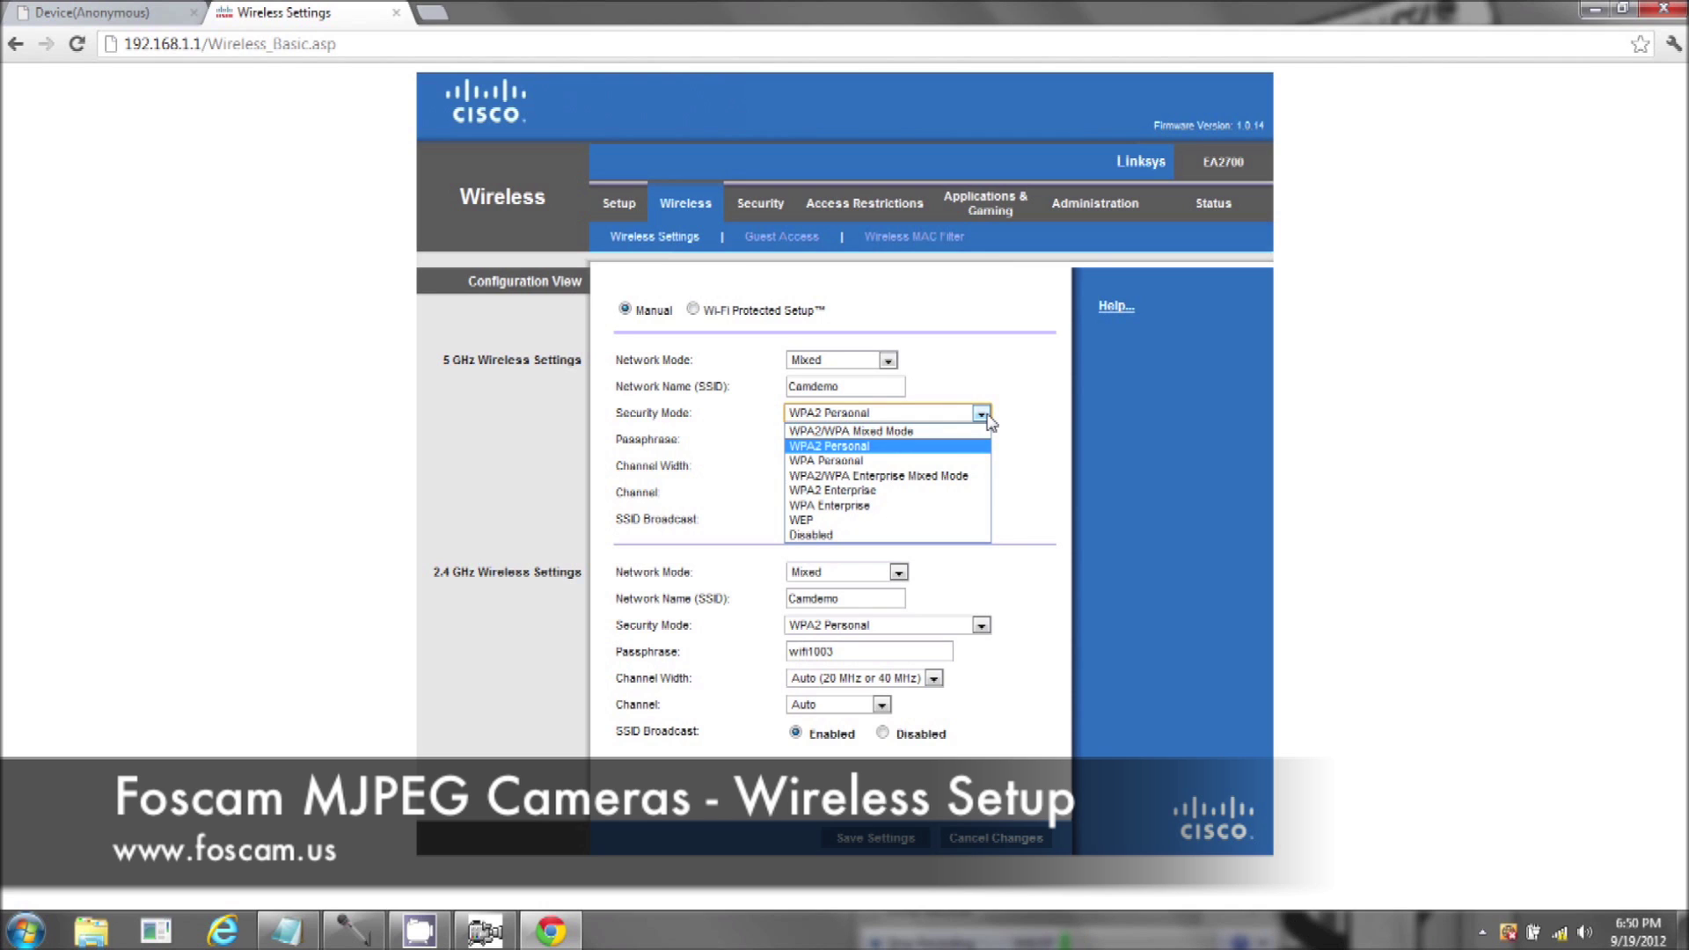
pyautogui.click(982, 415)
pyautogui.click(201, 11)
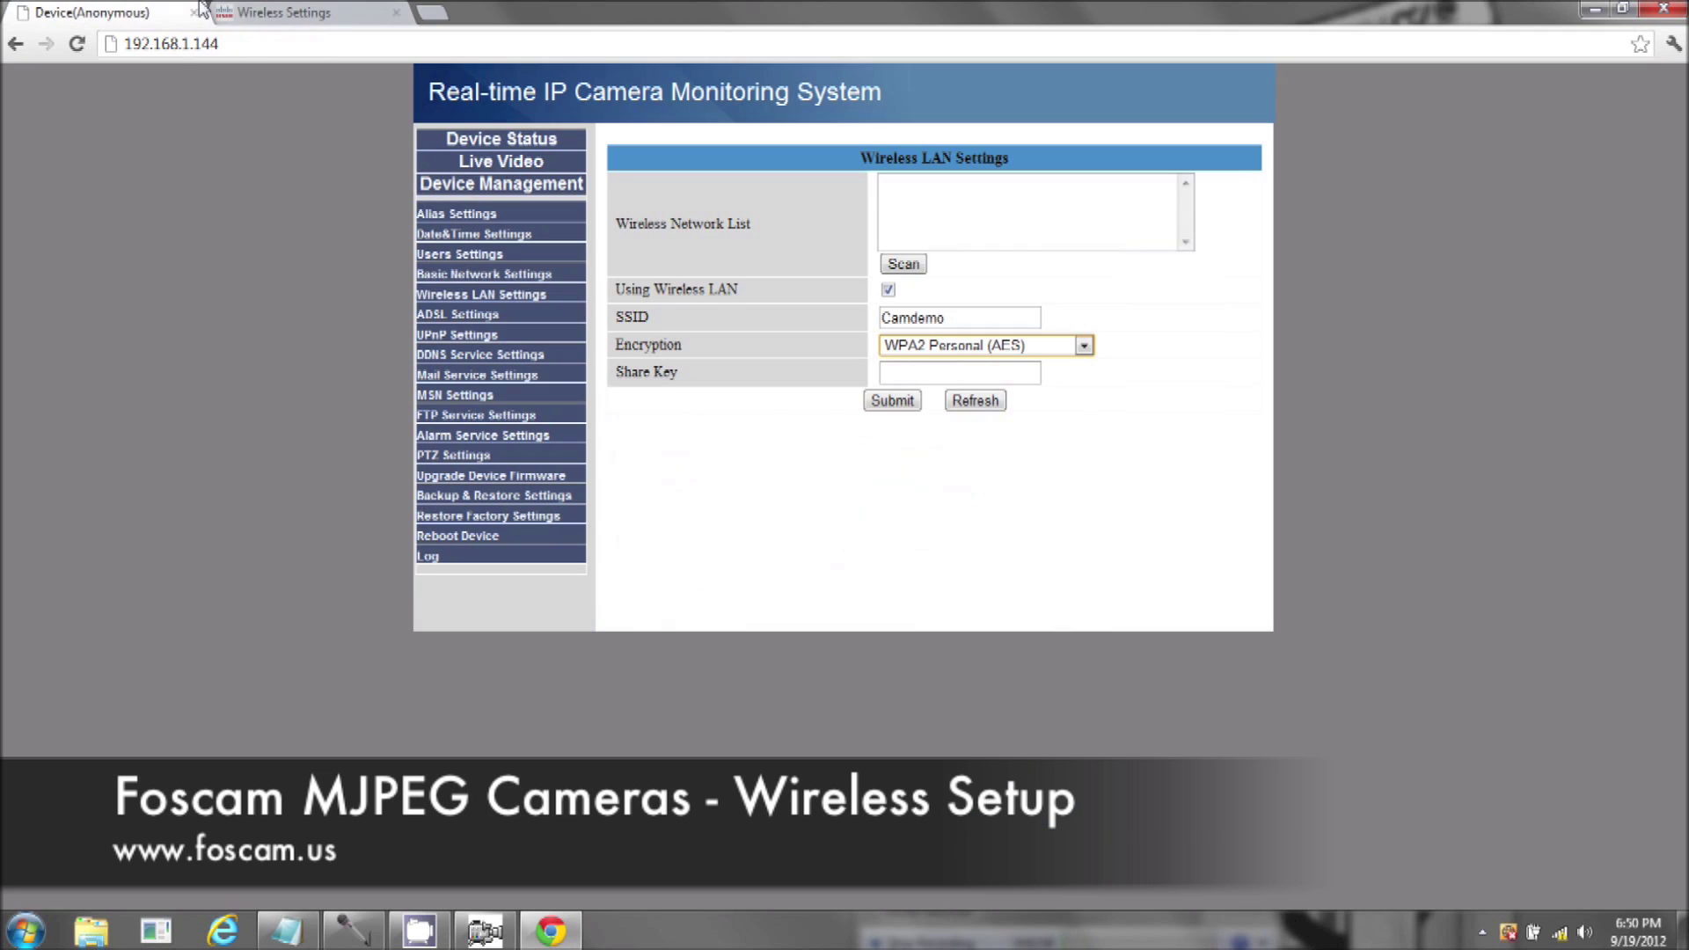
pyautogui.click(946, 373)
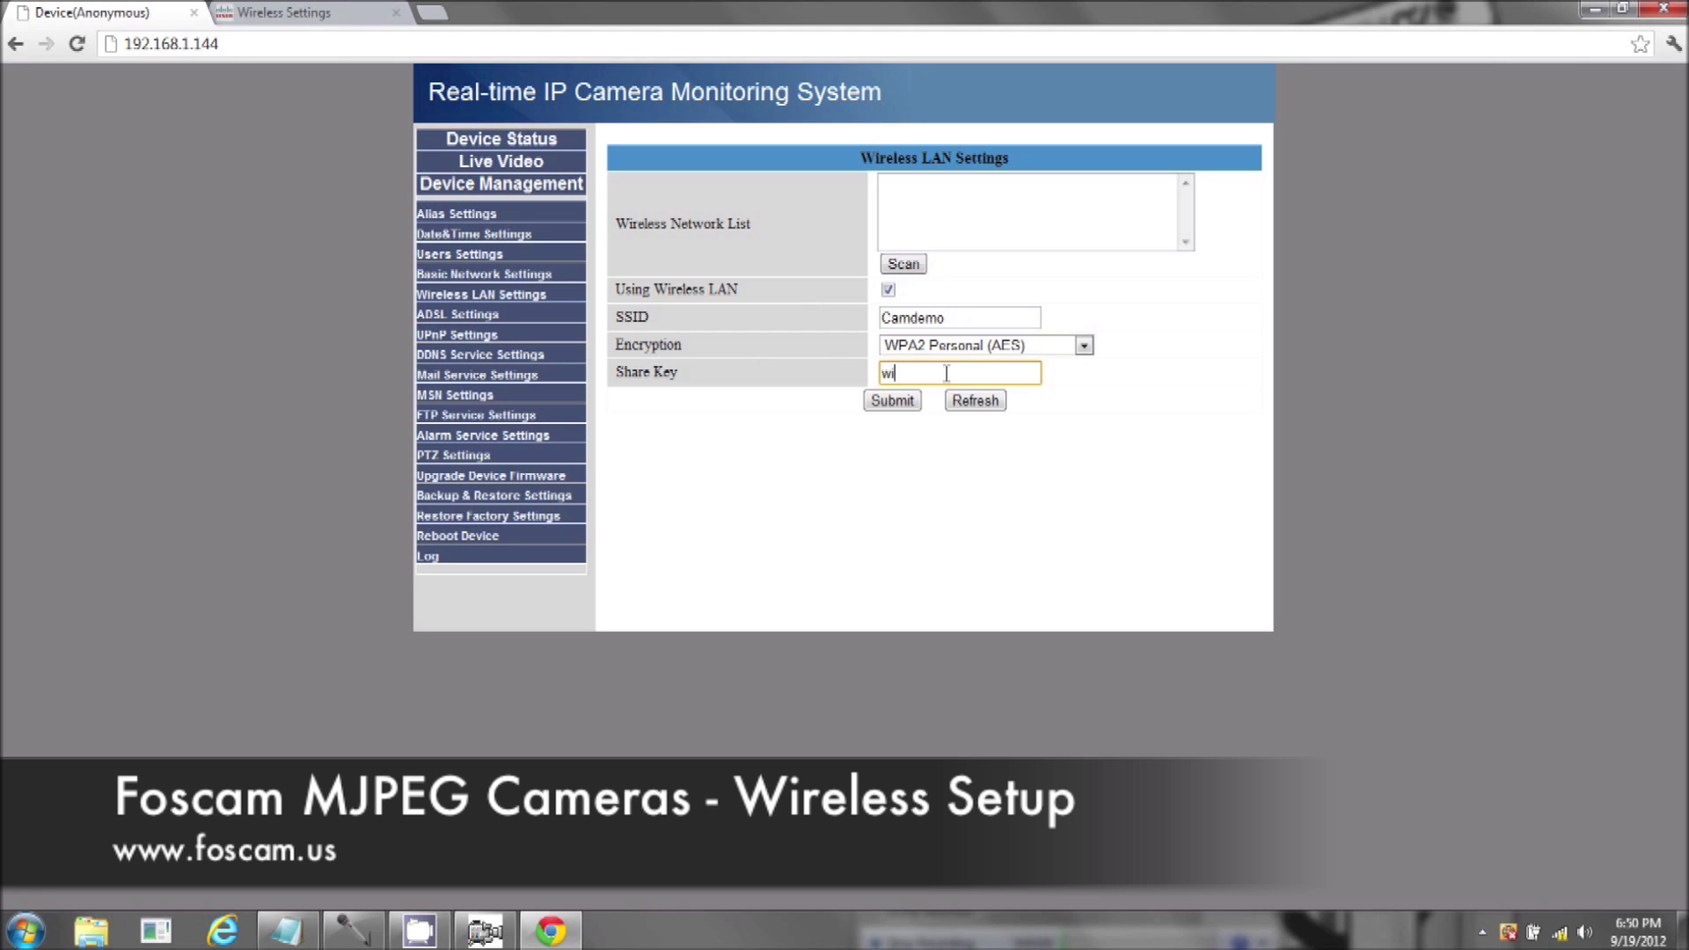
# Step: Submit the camera's wireless LAN settings and let it reboot
pyautogui.click(906, 401)
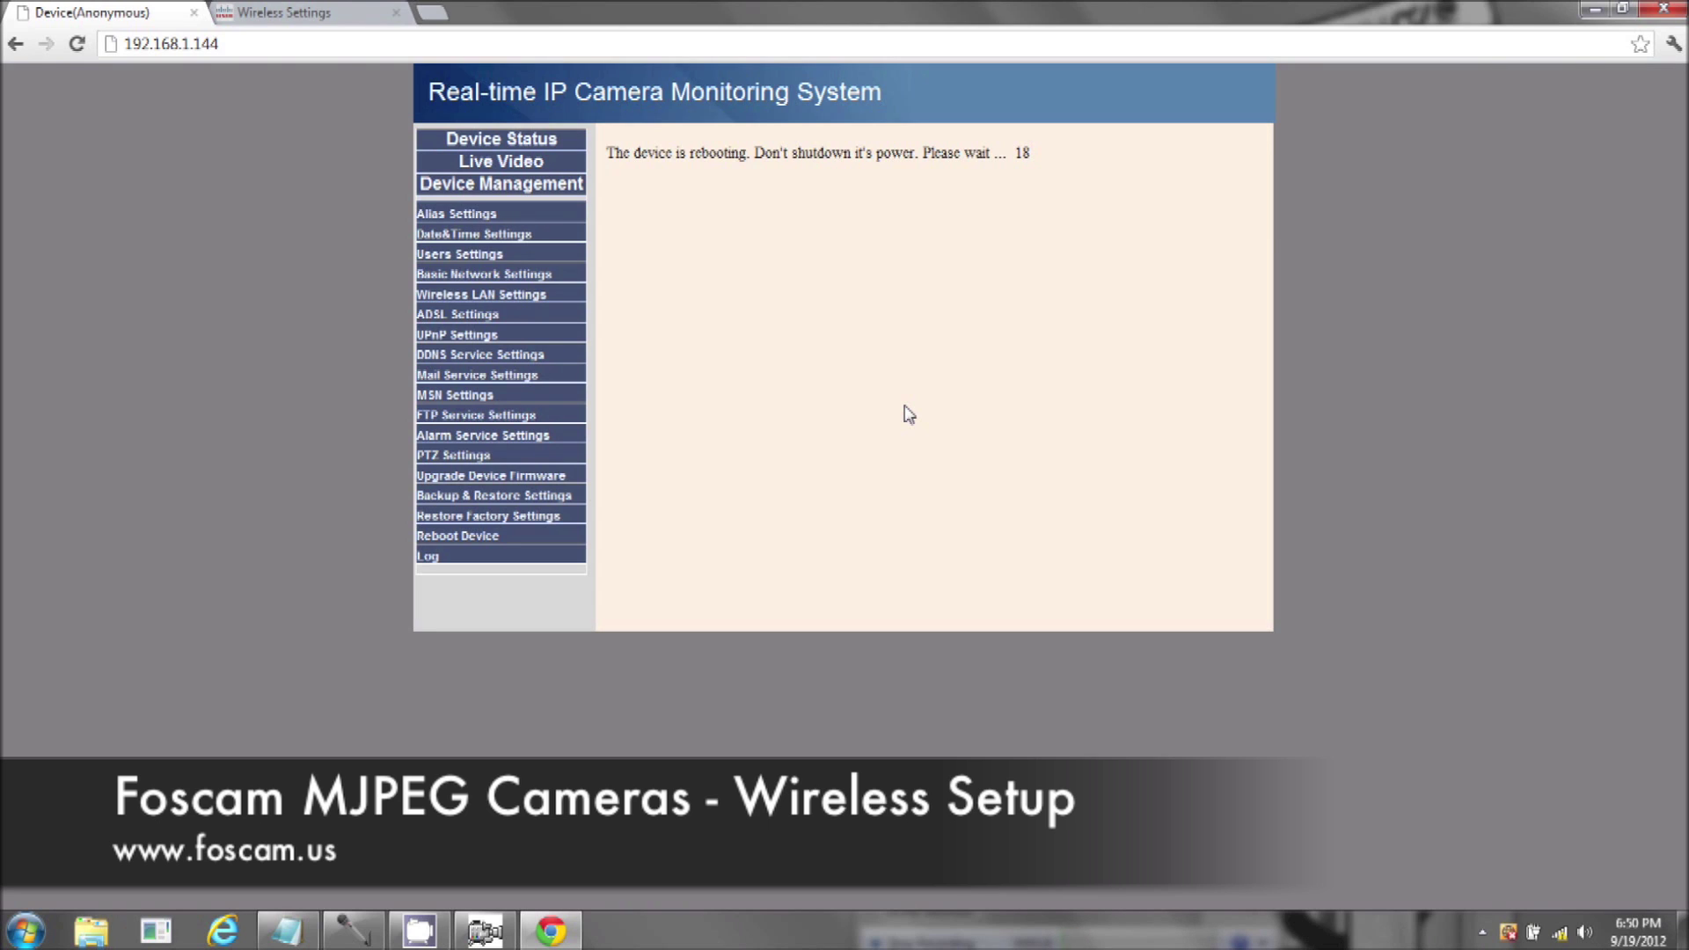
# Step: Close IP Camera Tool's Network Configuration with OK and refresh the camera list
pyautogui.click(484, 931)
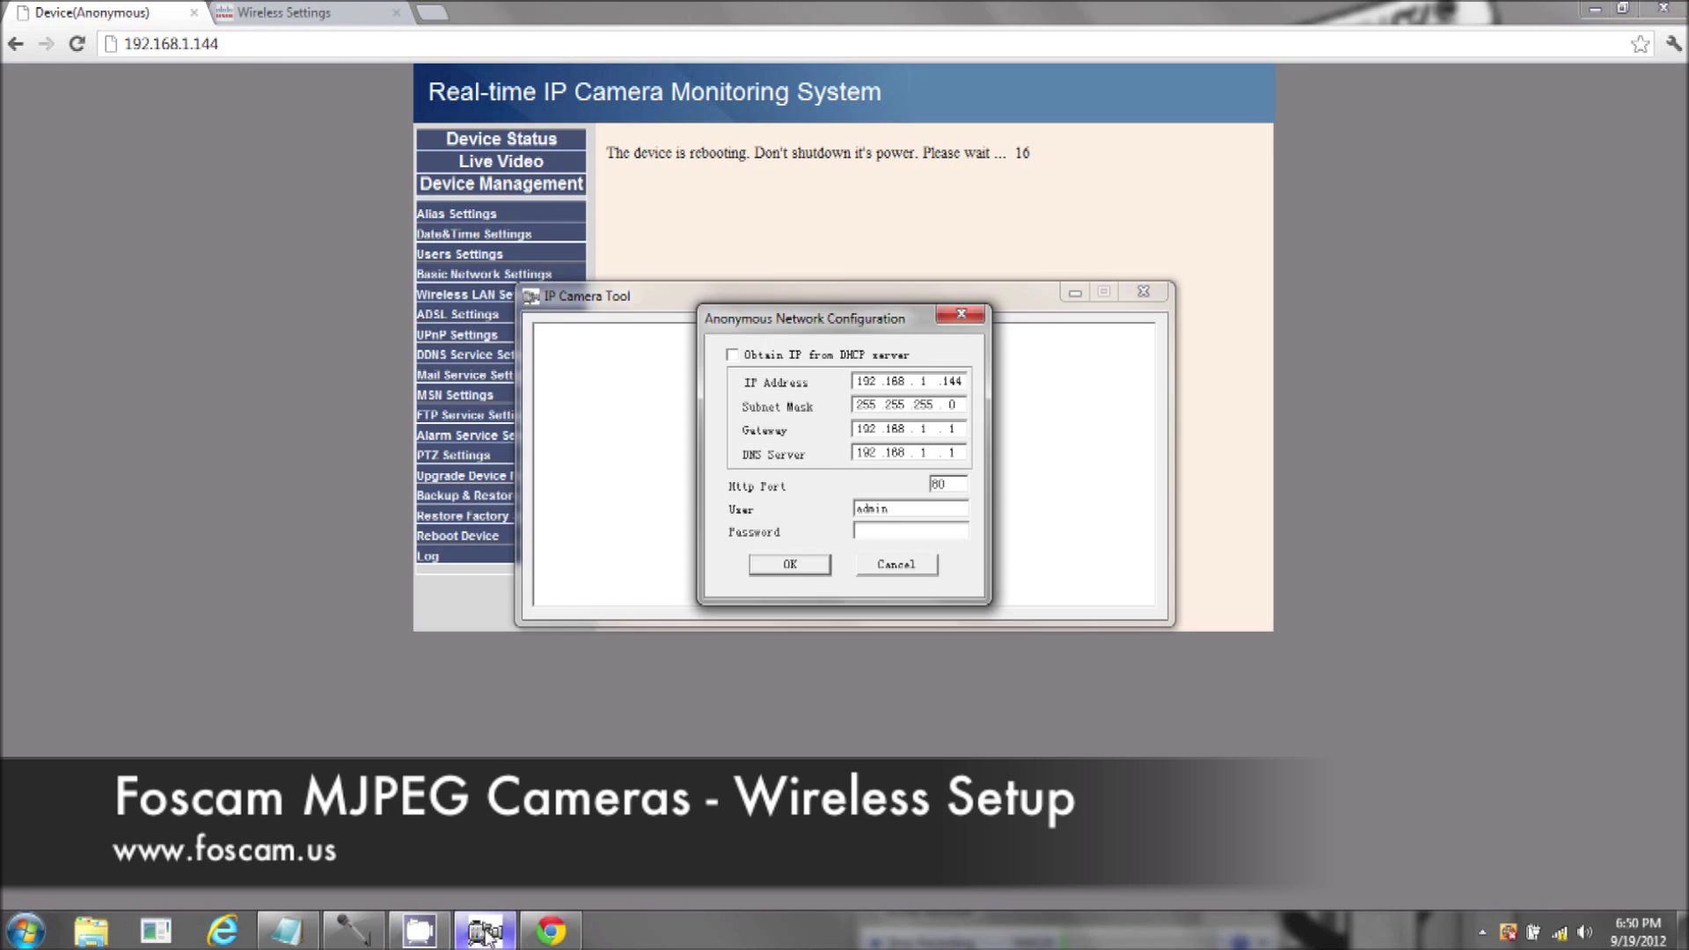
pyautogui.click(790, 564)
pyautogui.rightClick(817, 448)
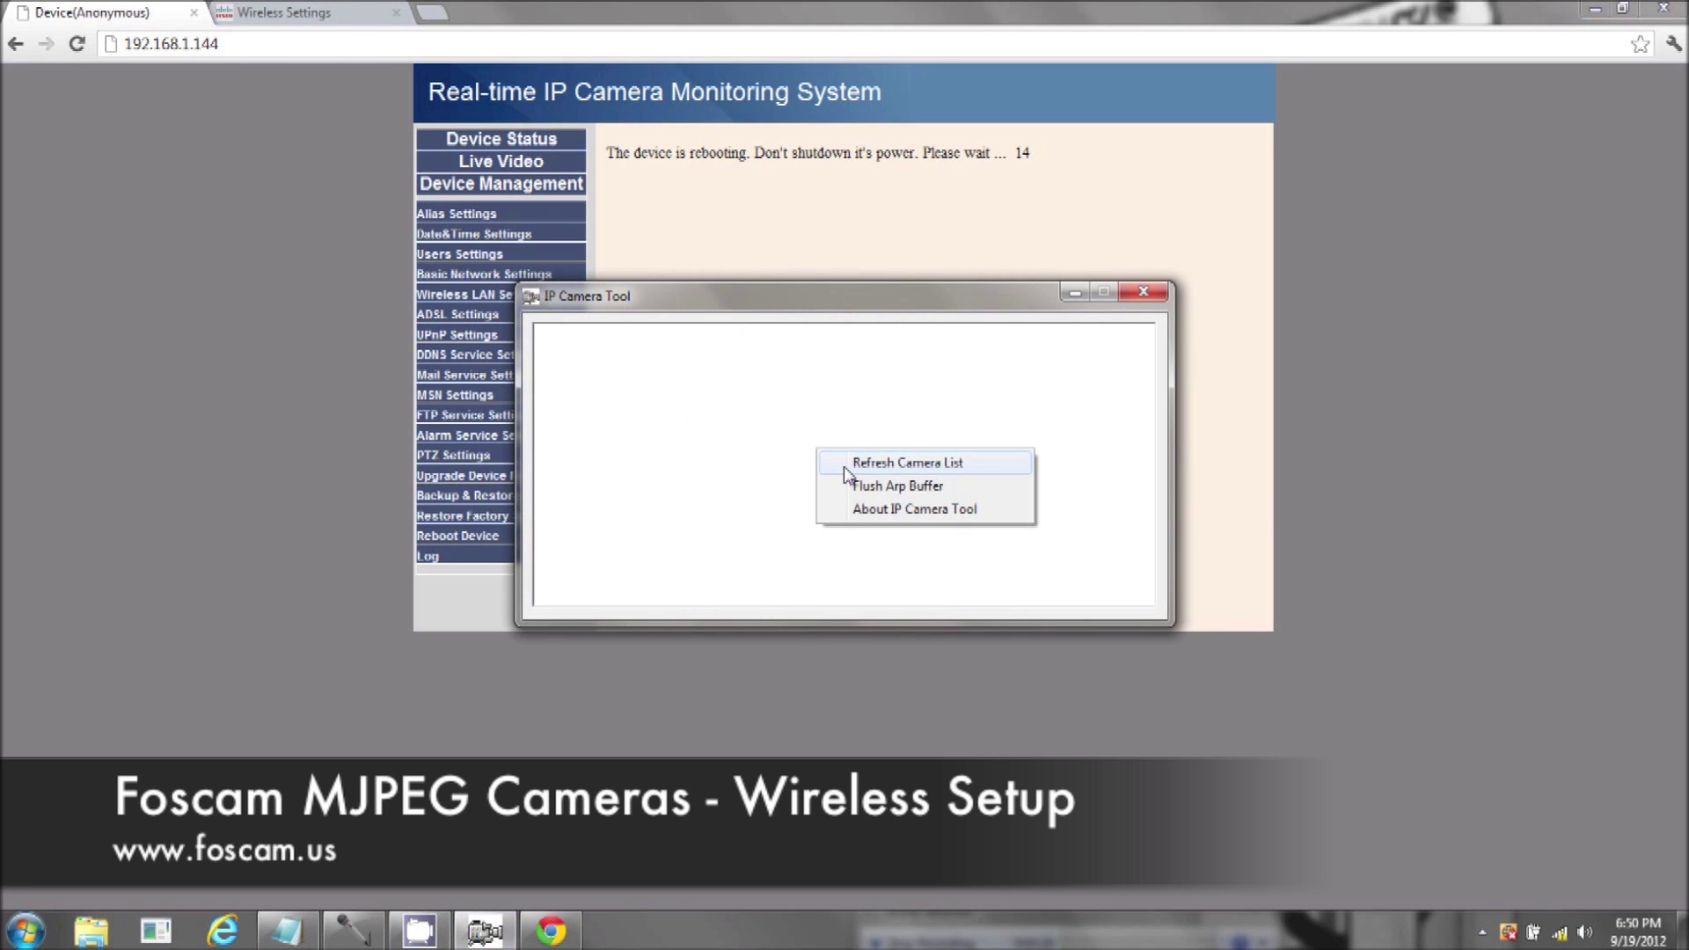
pyautogui.click(845, 468)
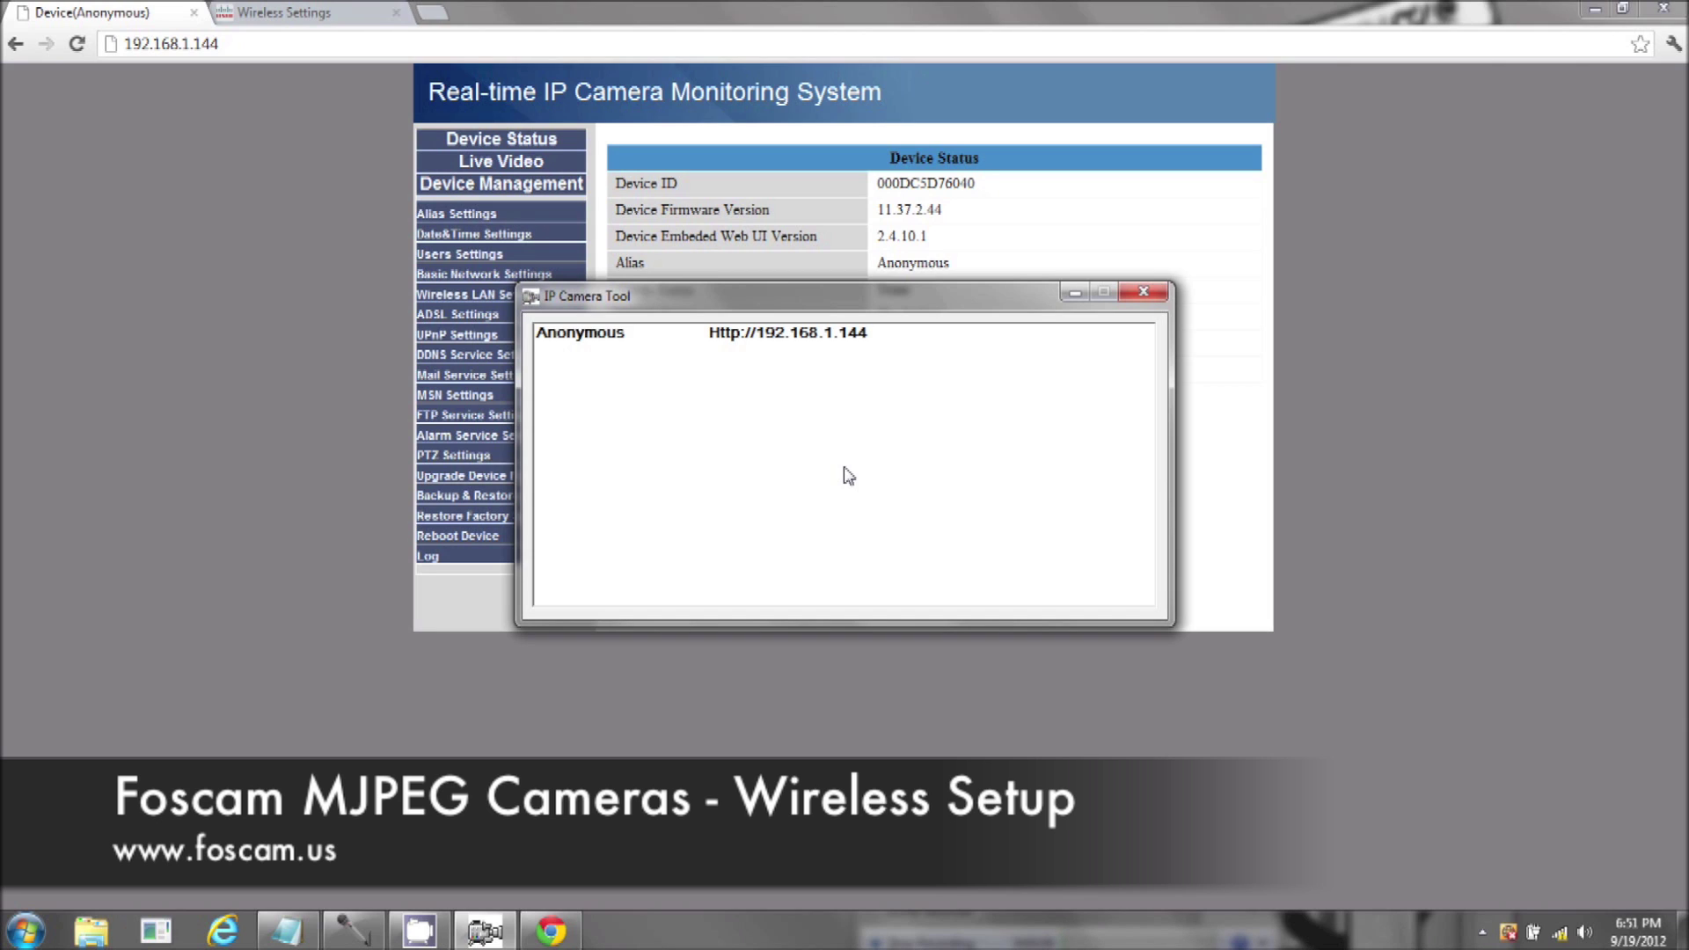
# Step: Refresh the camera list, open the Anonymous camera at 192.168.1.144, and close the old Device(Anonymous) page
pyautogui.rightClick(980, 421)
pyautogui.click(998, 436)
pyautogui.doubleClick(699, 332)
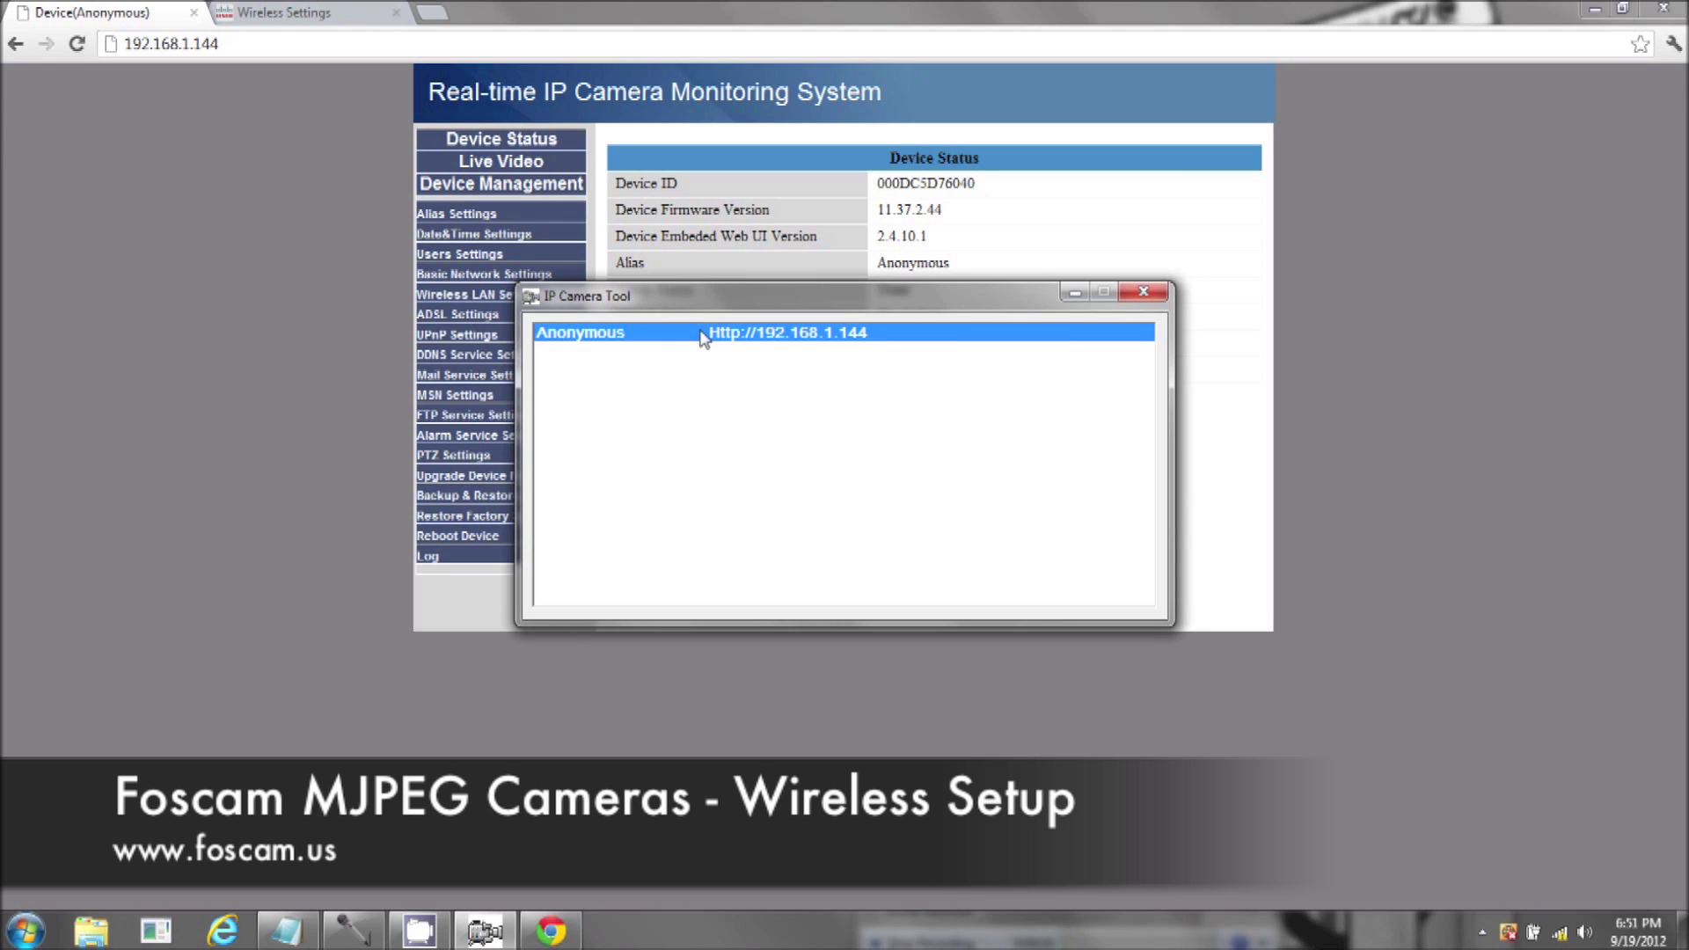
pyautogui.click(193, 12)
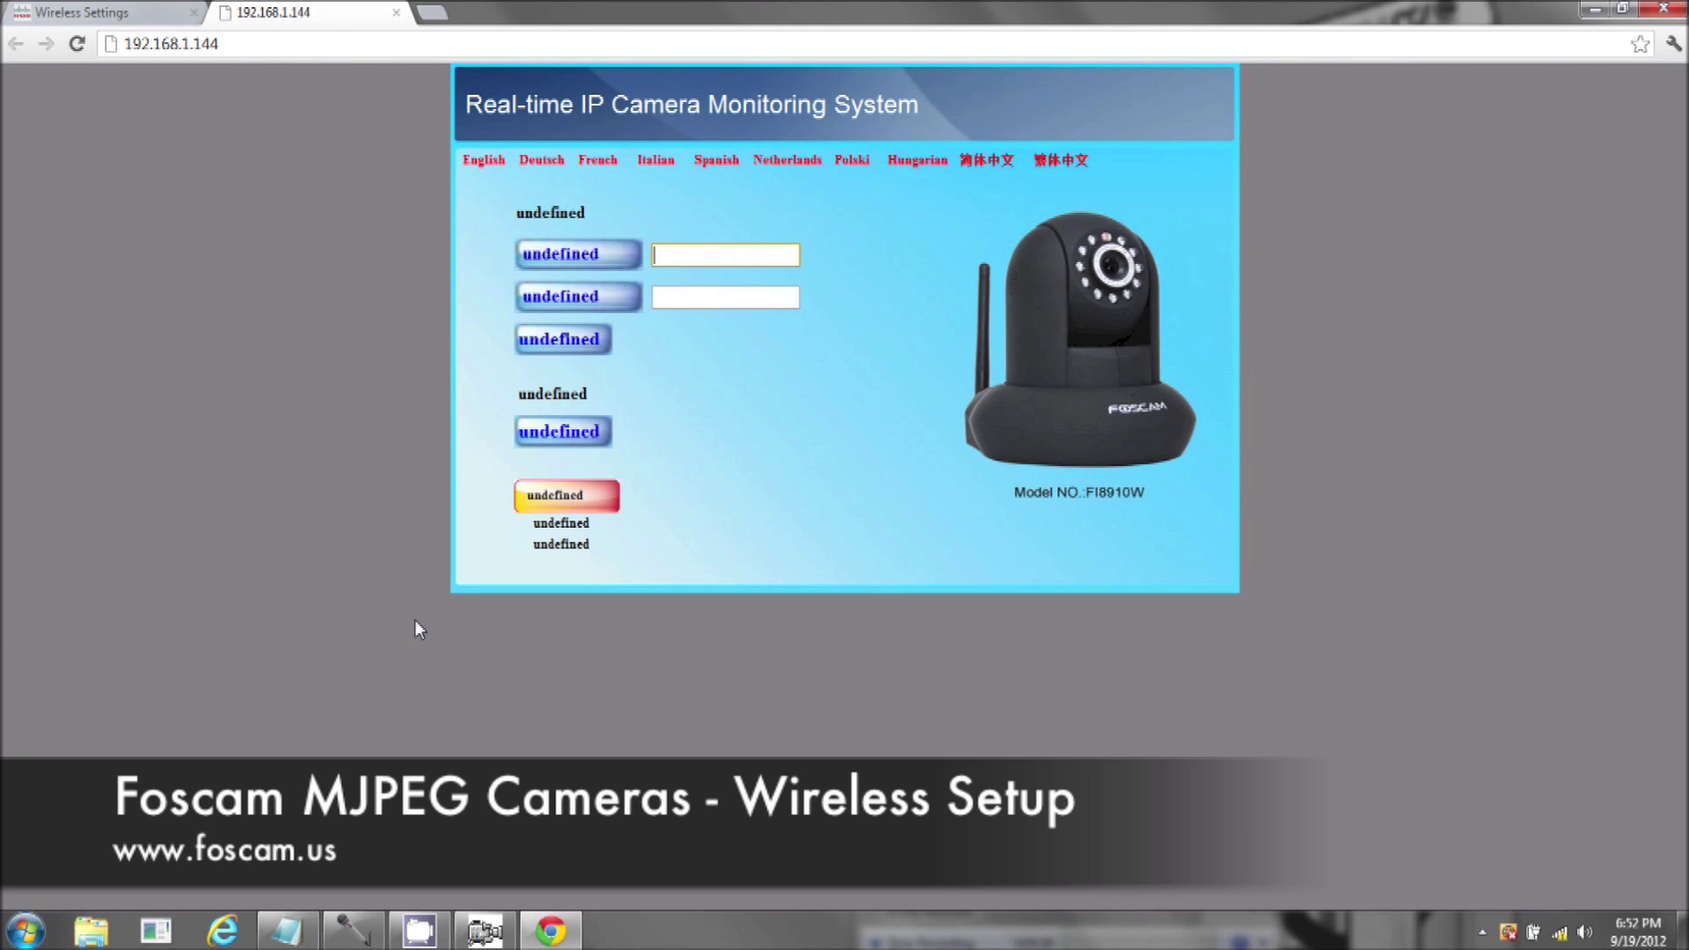
# Step: Log in to the camera as admin in Server Push Mode and open Live Video
pyautogui.click(582, 433)
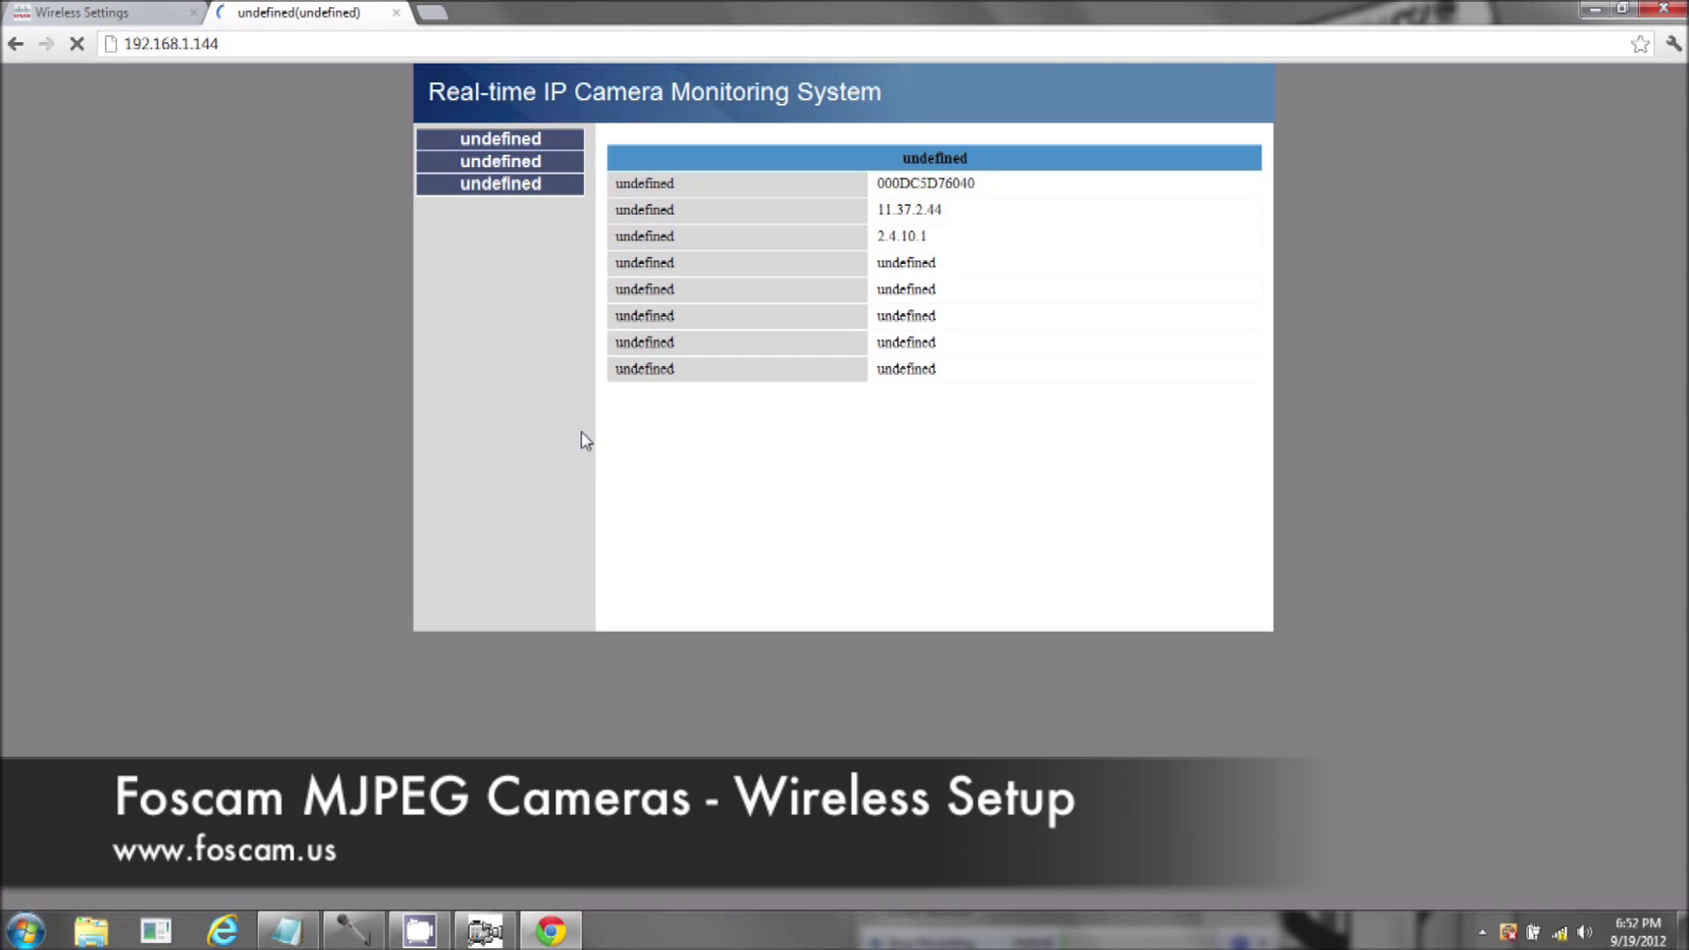
pyautogui.click(500, 185)
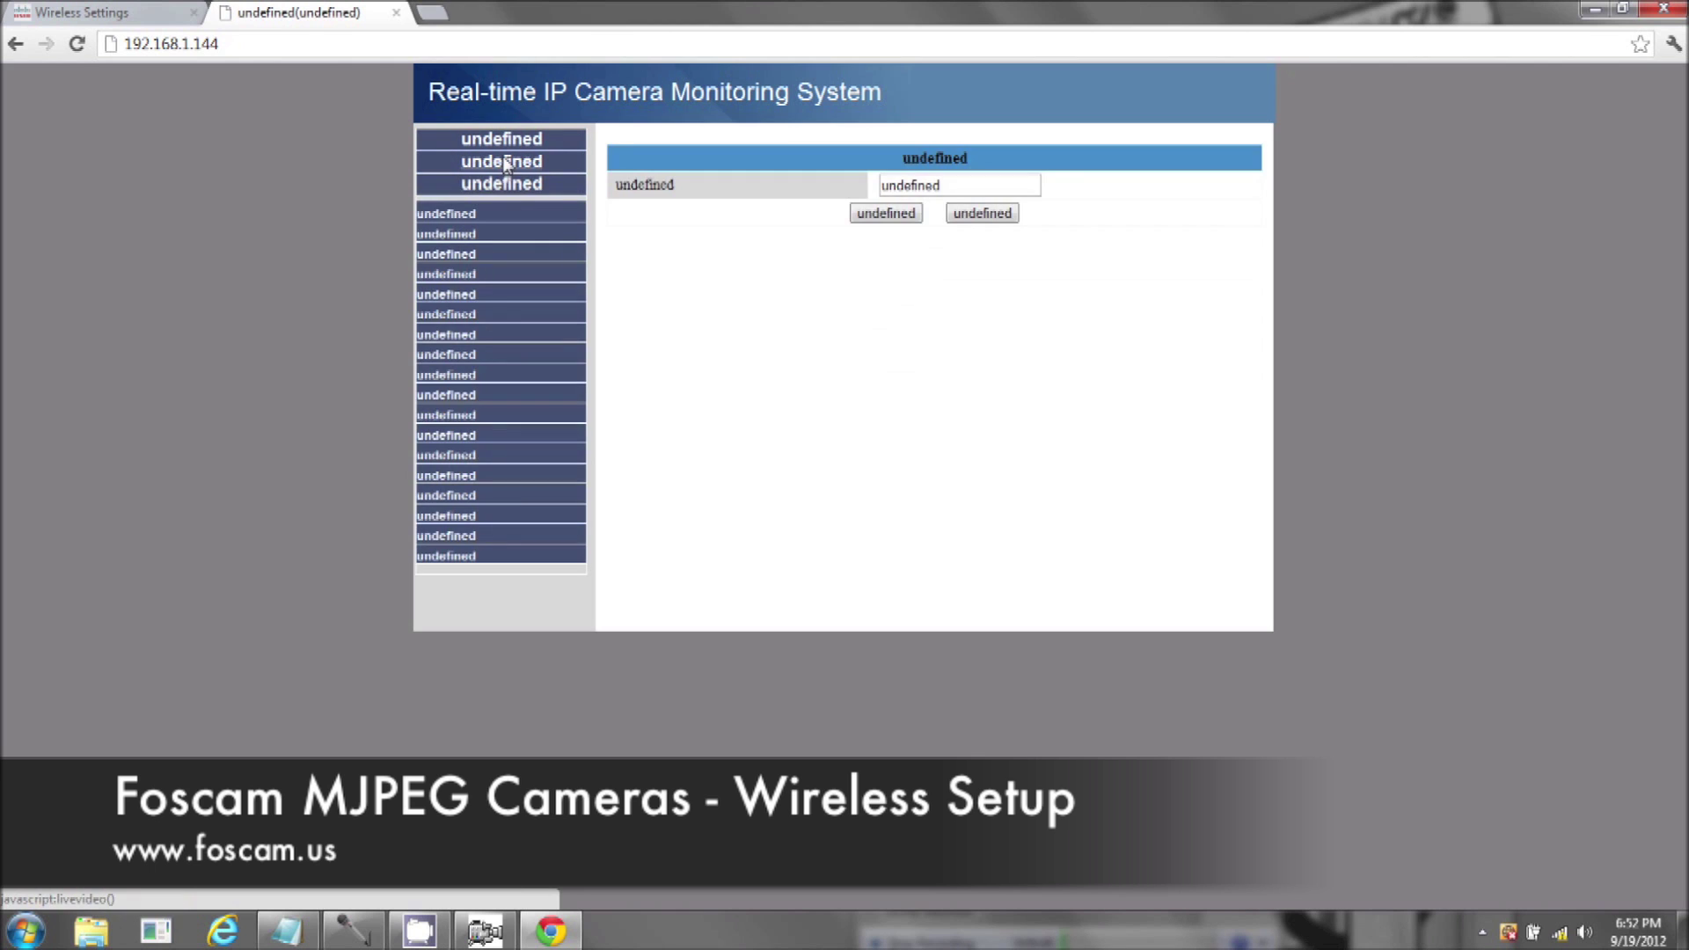
pyautogui.click(504, 164)
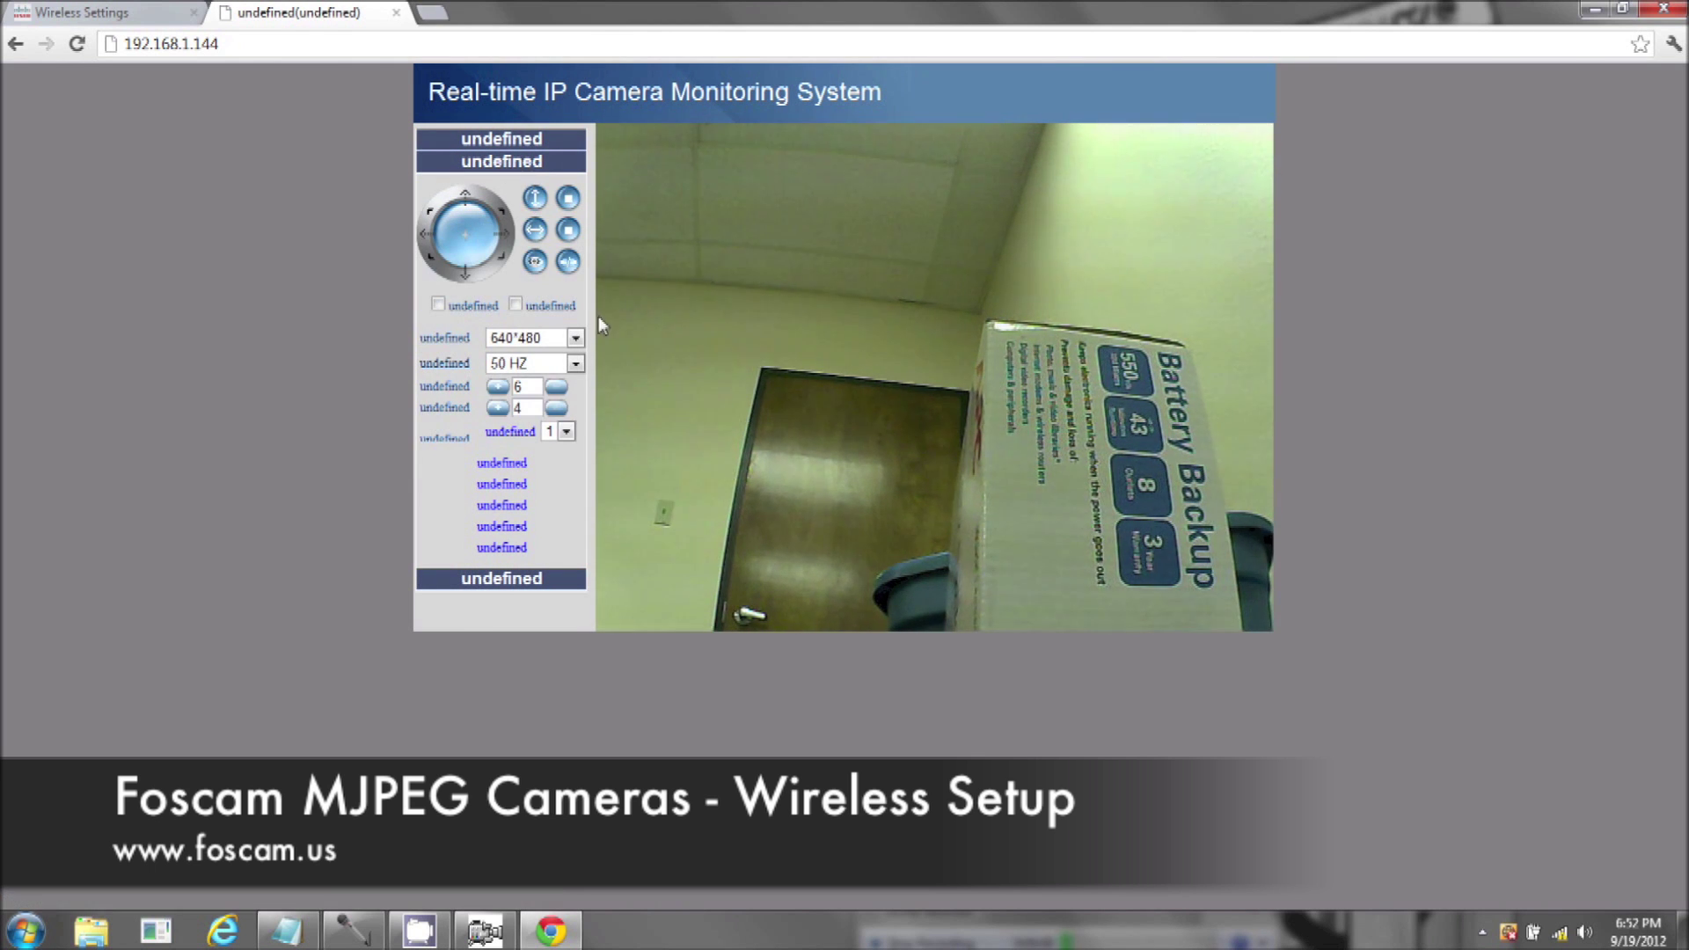
# Step: Reload the camera page, log in again to show the live video, then return to the router's Wireless Settings
pyautogui.click(224, 46)
pyautogui.press('Return')
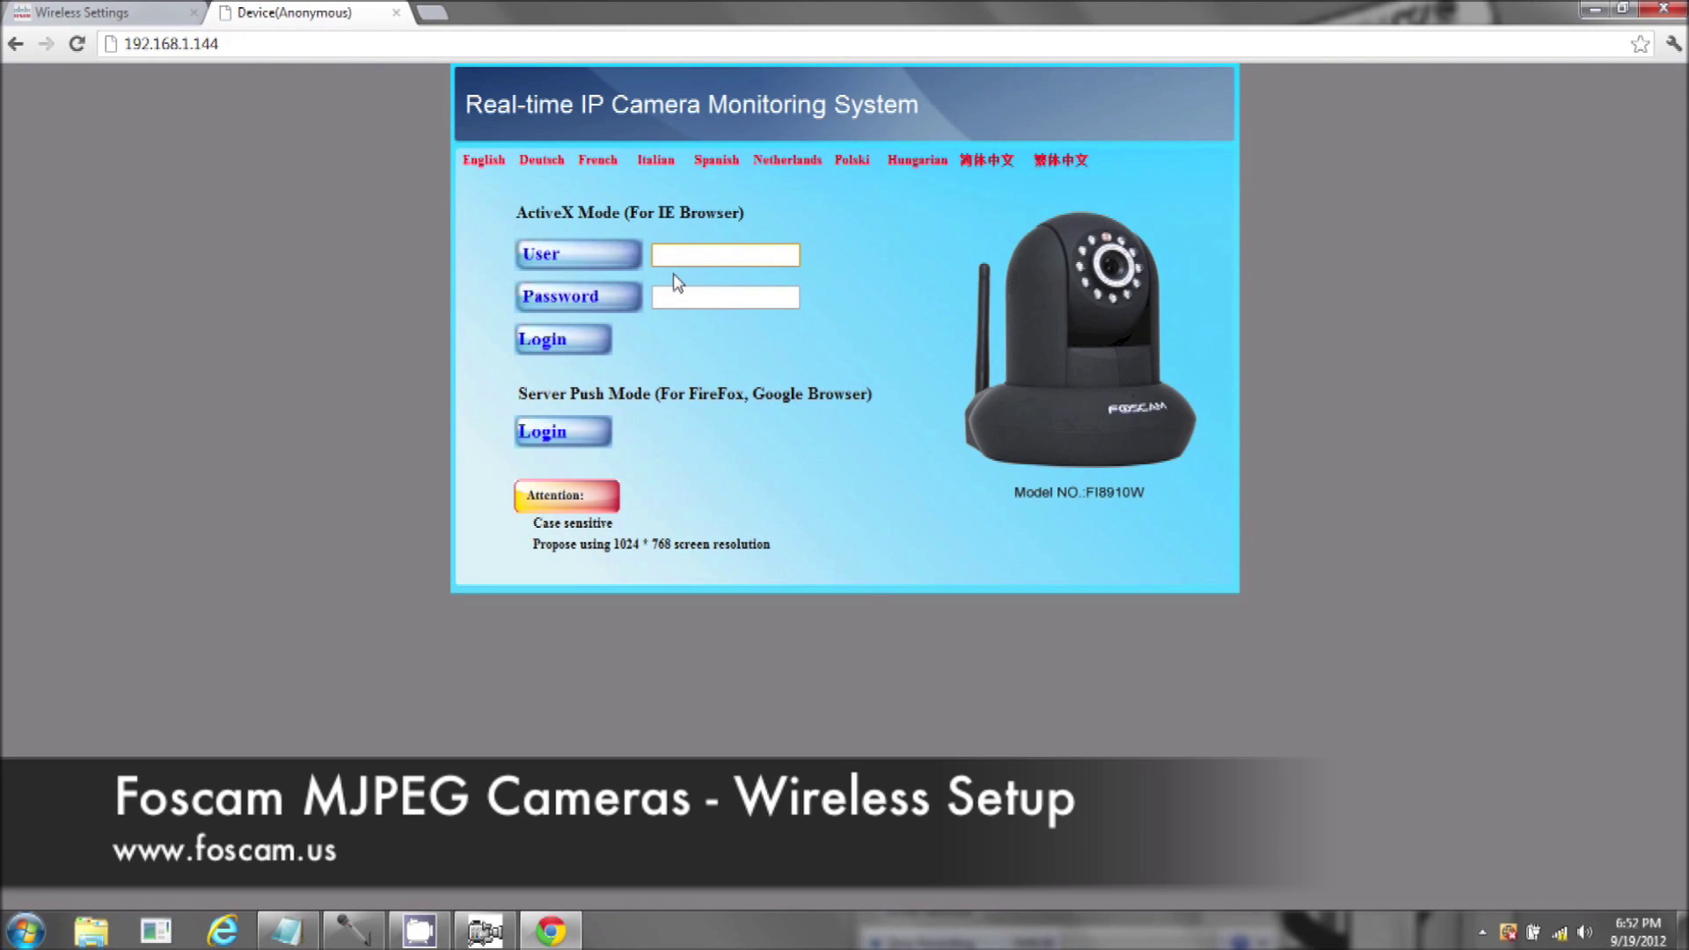
pyautogui.click(564, 431)
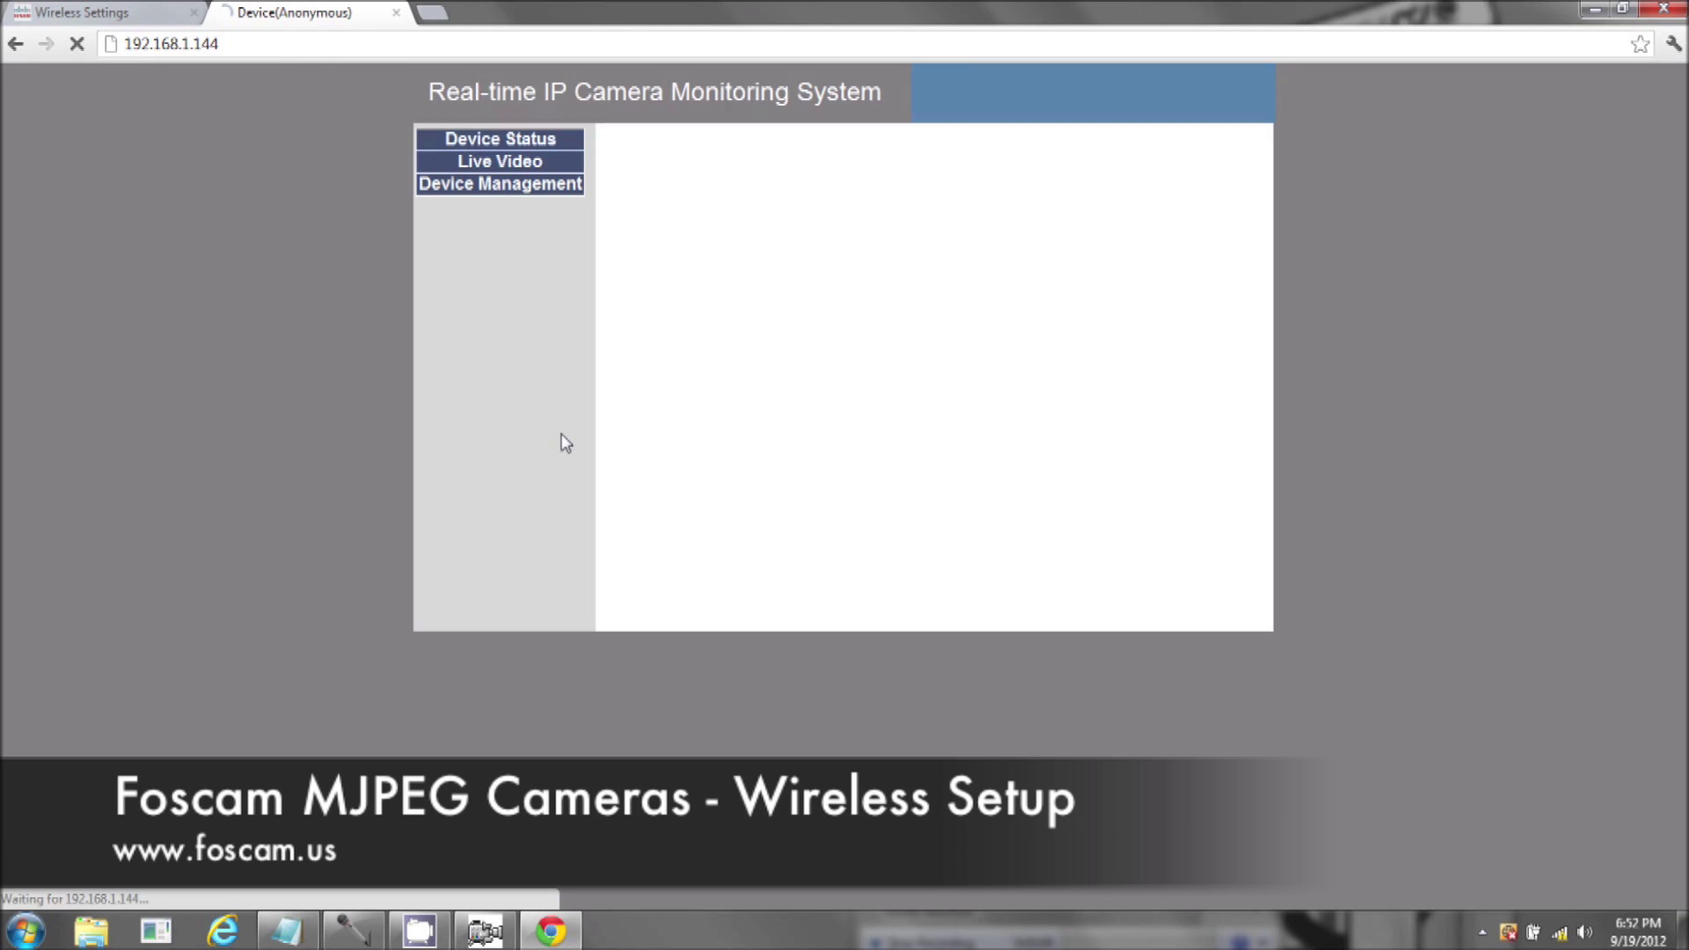
pyautogui.click(509, 163)
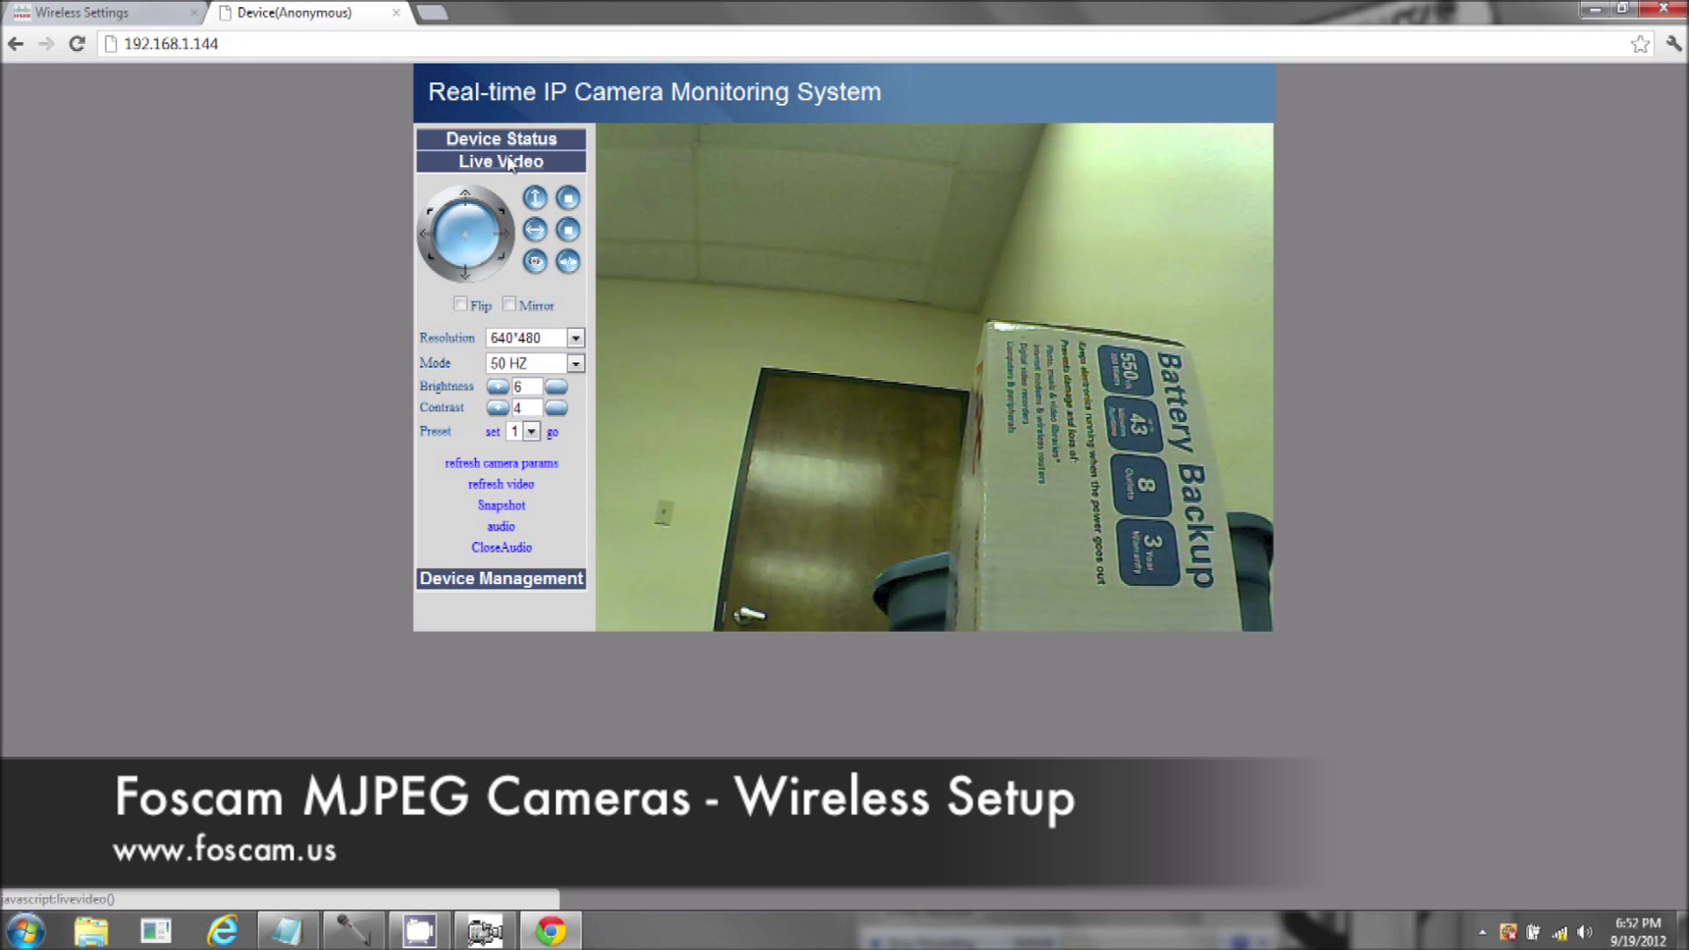
pyautogui.click(83, 16)
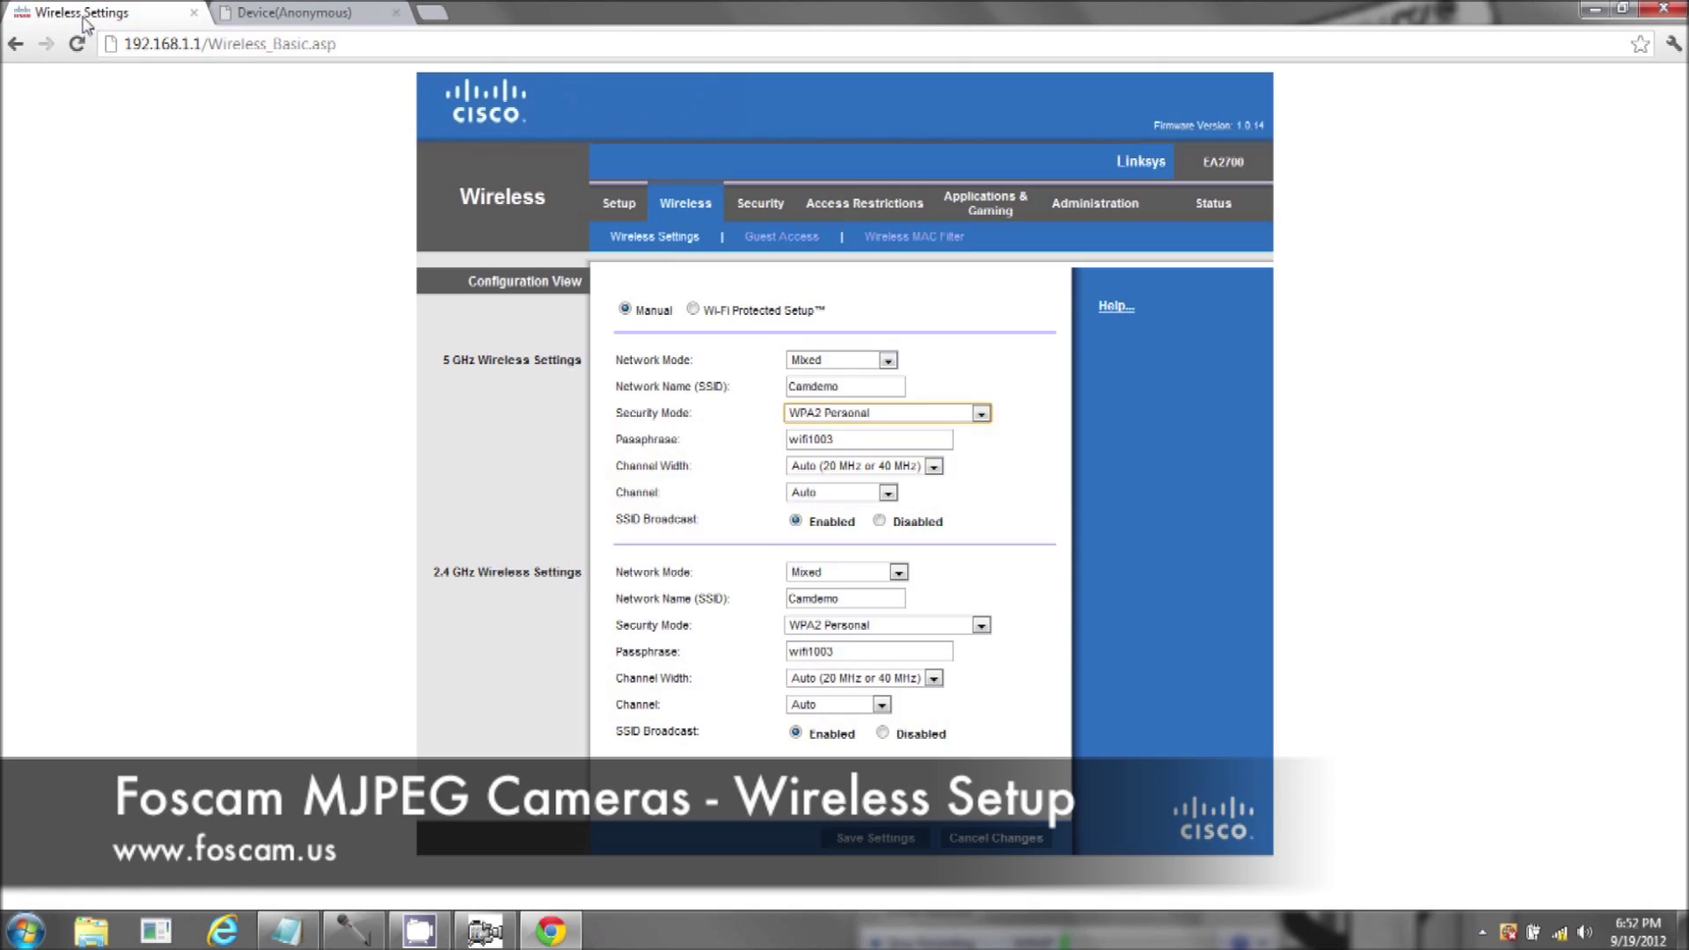
# Step: Check the Linksys Single Port Forwarding page under Applications & Gaming, then close Chrome
pyautogui.click(982, 211)
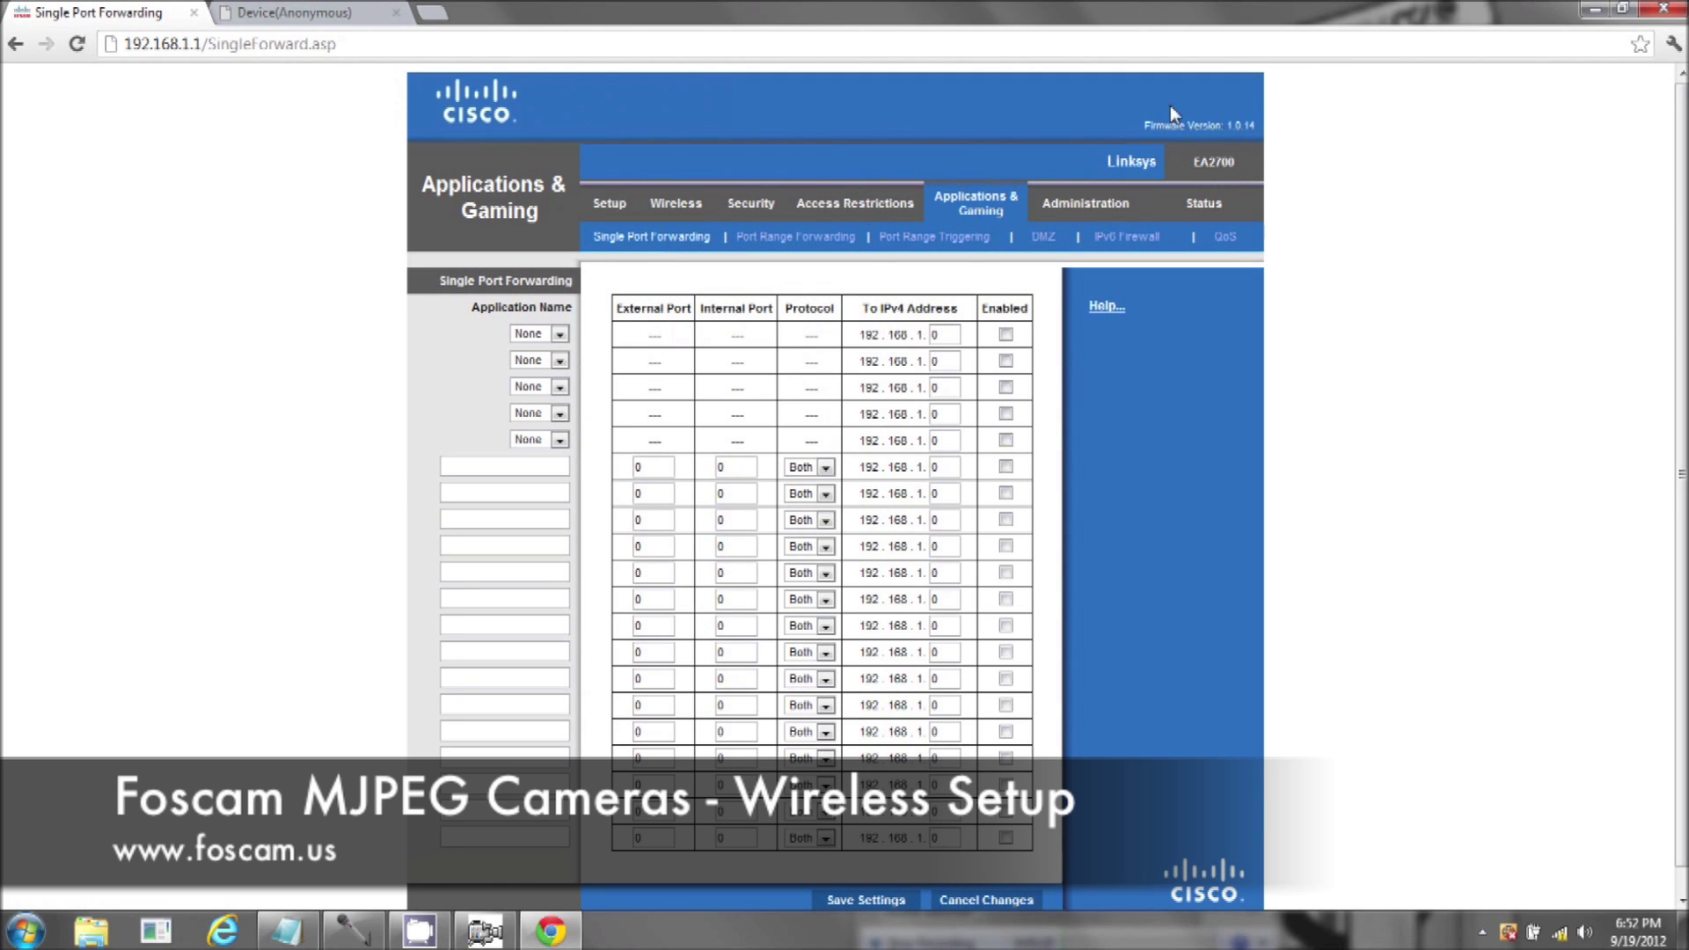
pyautogui.click(1664, 9)
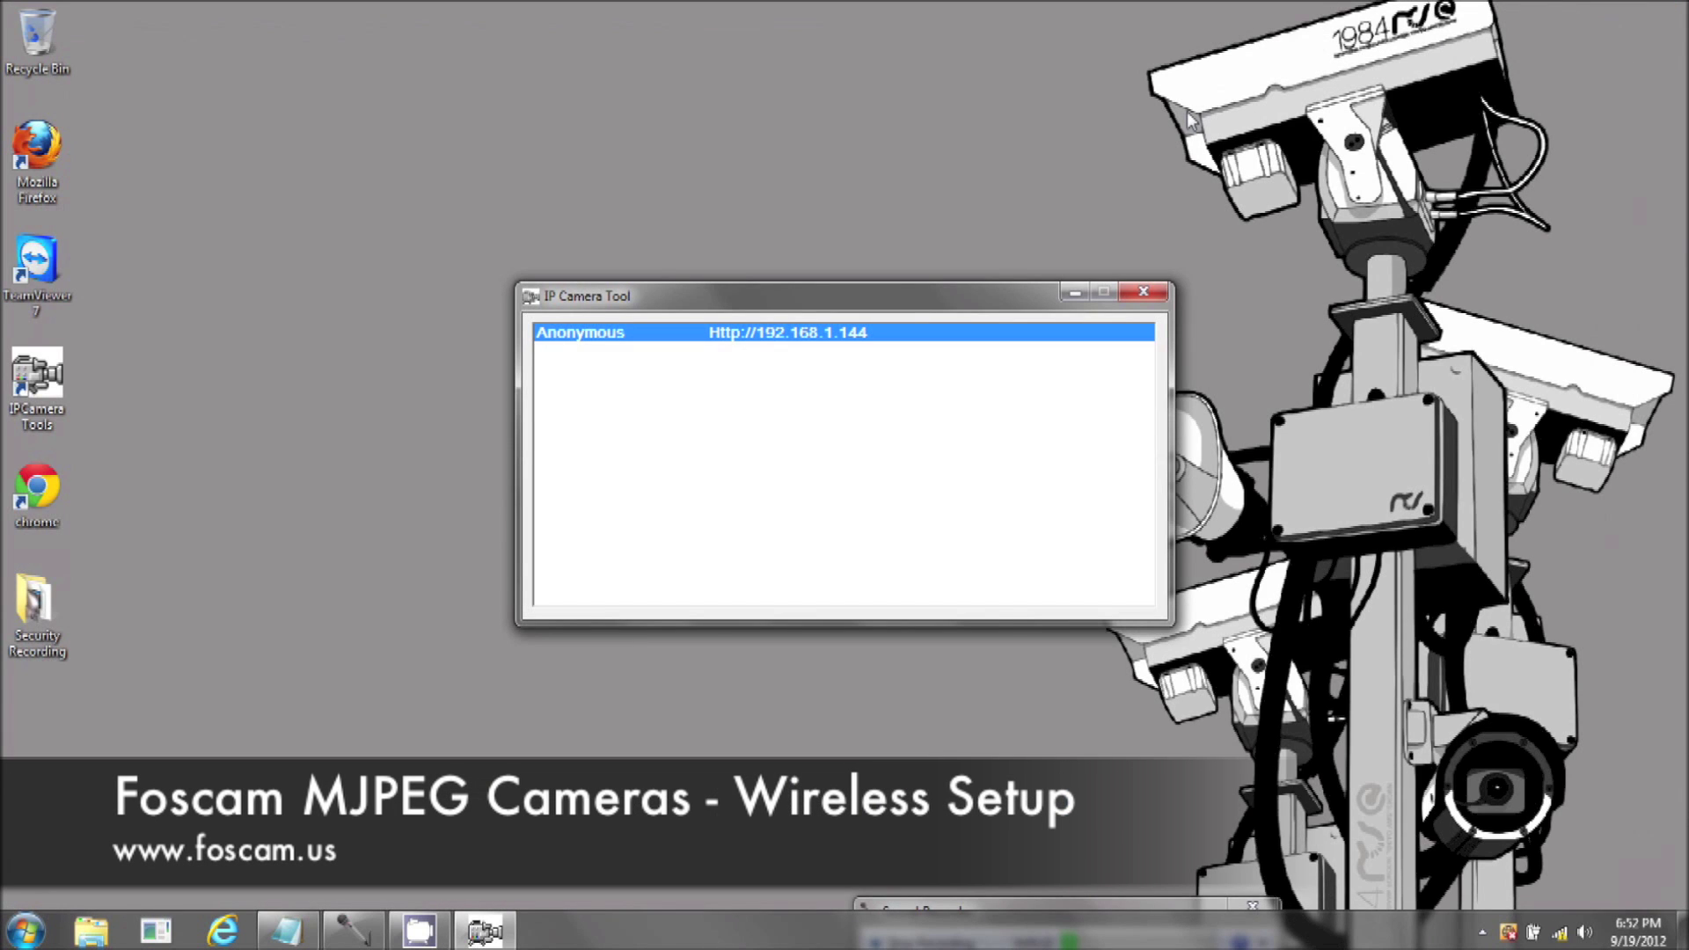